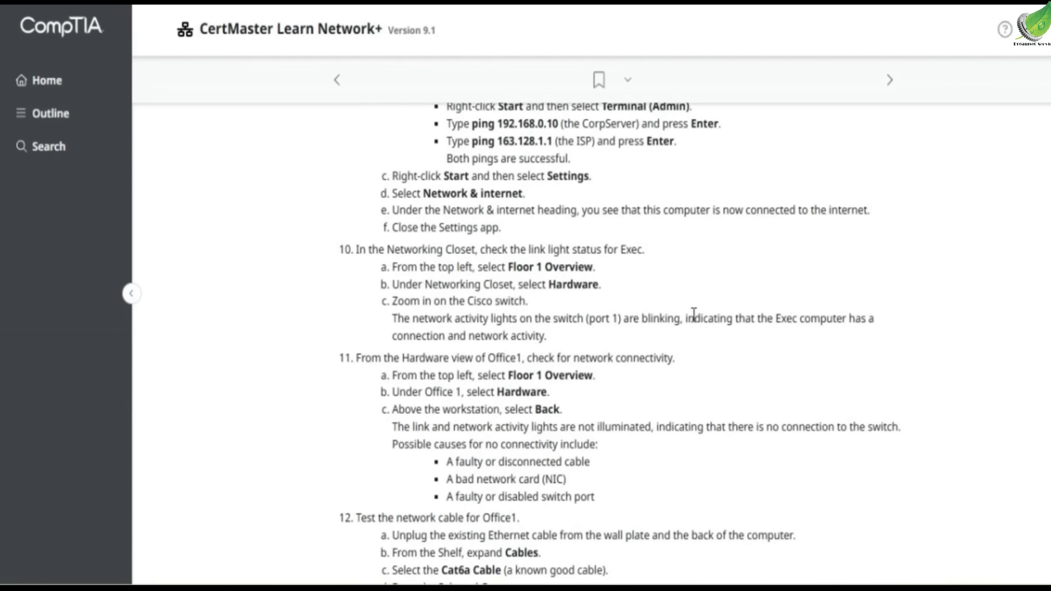
Scroll through the lab instructions to review the troubleshooting and scoring tasks
scroll(535, 326, down, 3)
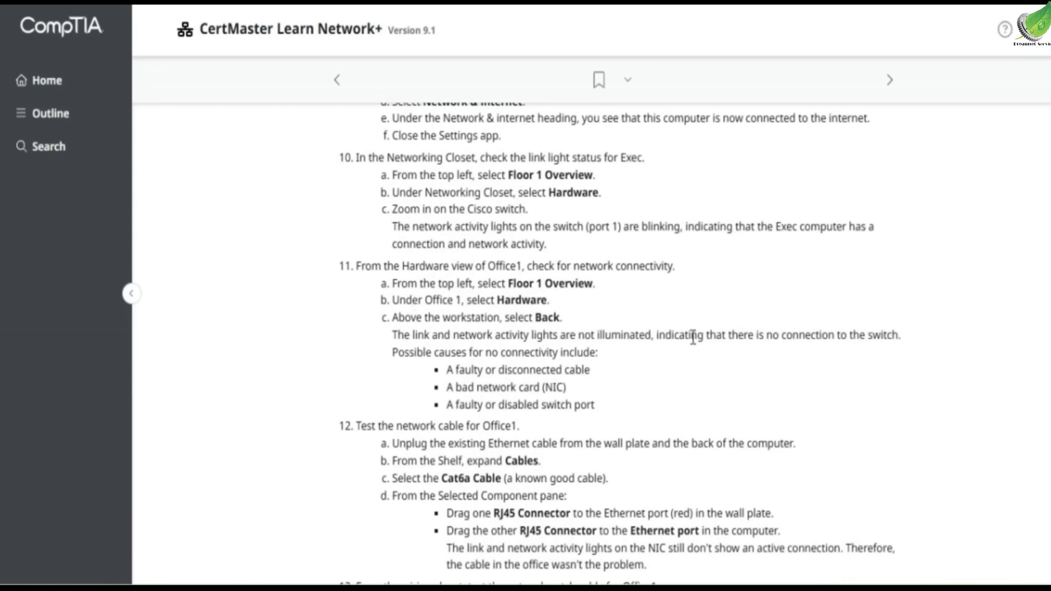
scroll(551, 338, down, 3)
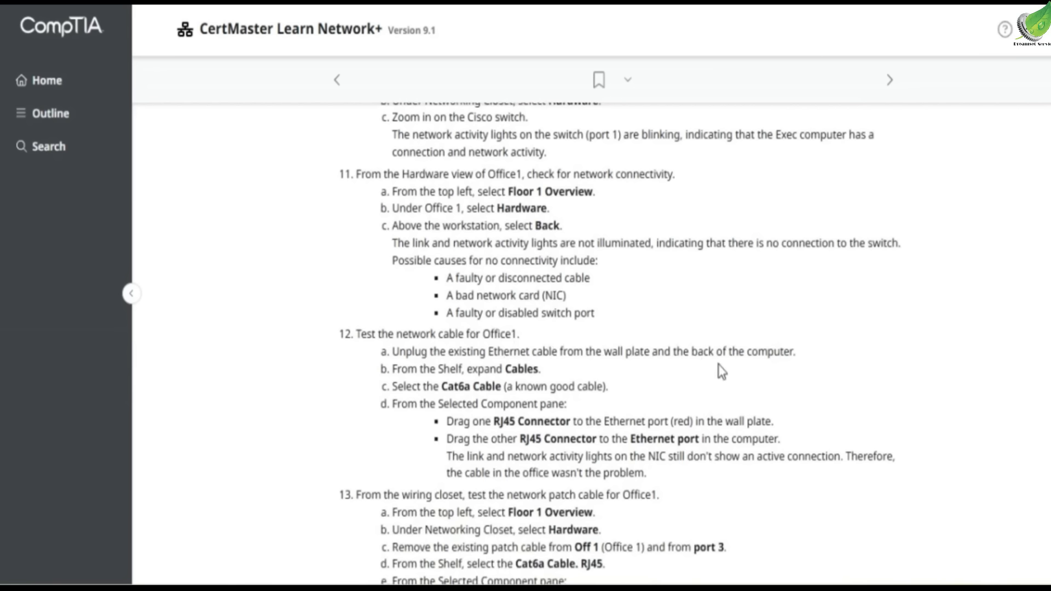
scroll(504, 393, down, 3)
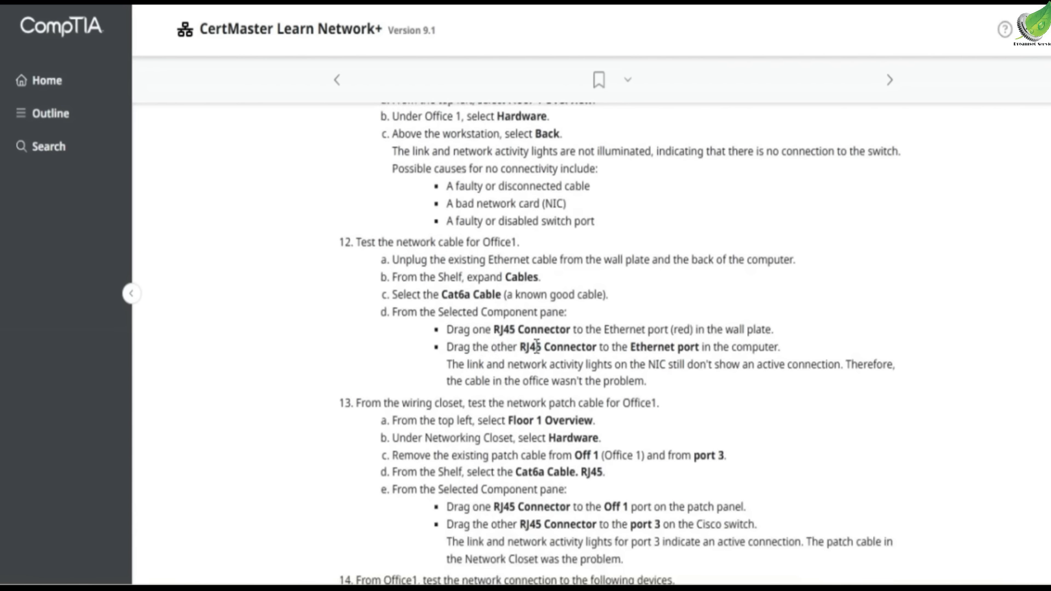
scroll(697, 346, down, 3)
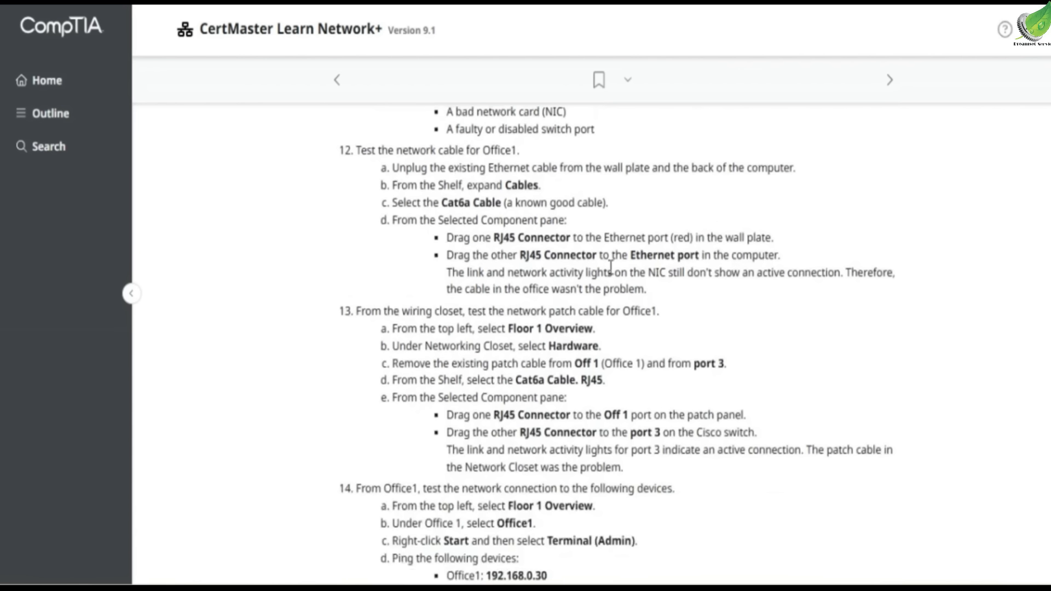
scroll(522, 304, down, 3)
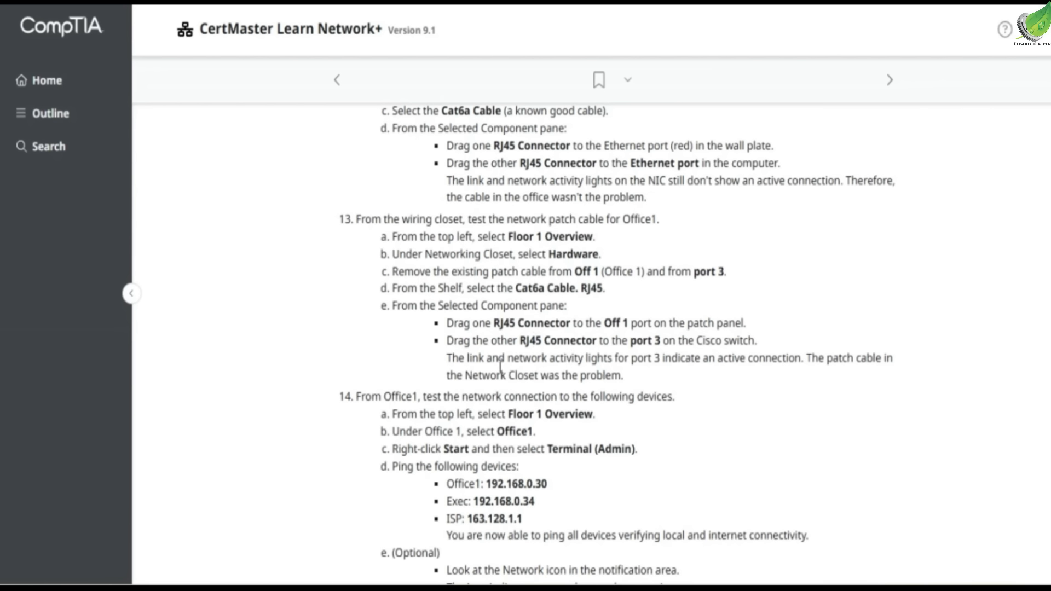
scroll(587, 361, down, 2)
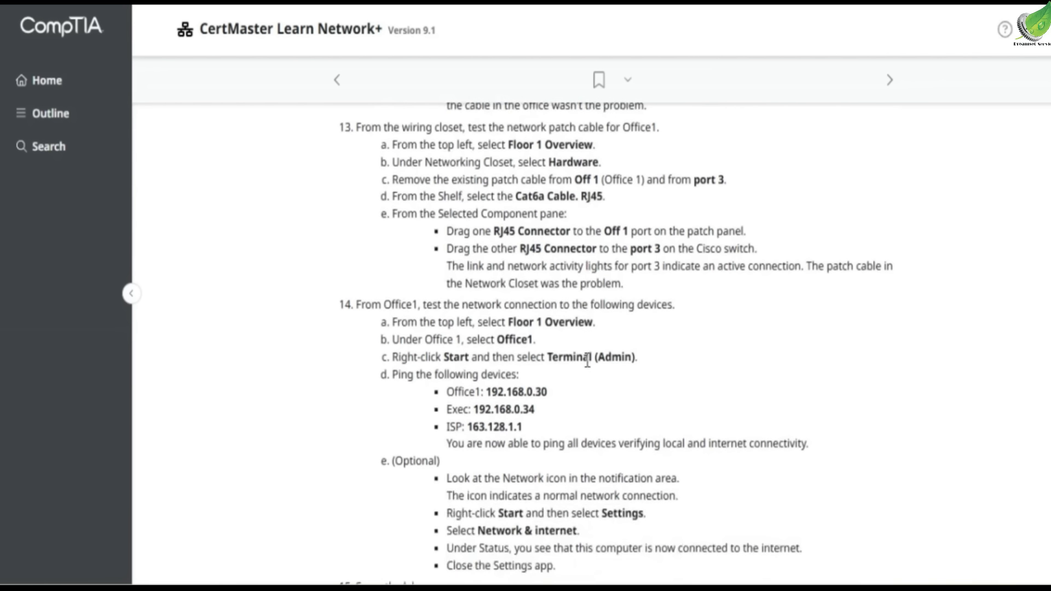
scroll(553, 331, down, 4)
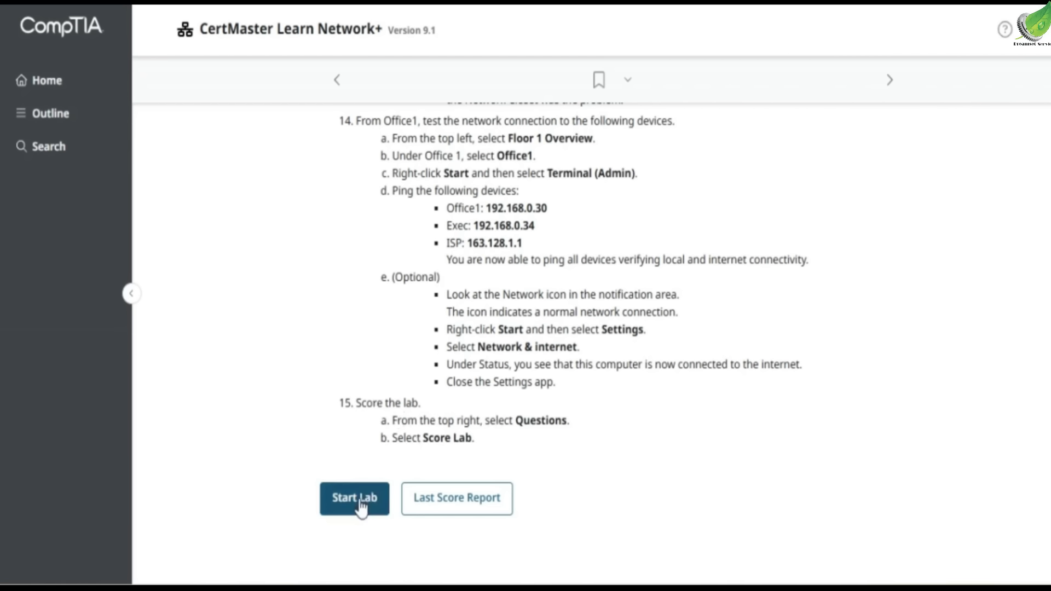
scroll(372, 323, up, 20)
scroll(375, 319, up, 15)
scroll(375, 319, down, 10)
scroll(376, 319, down, 20)
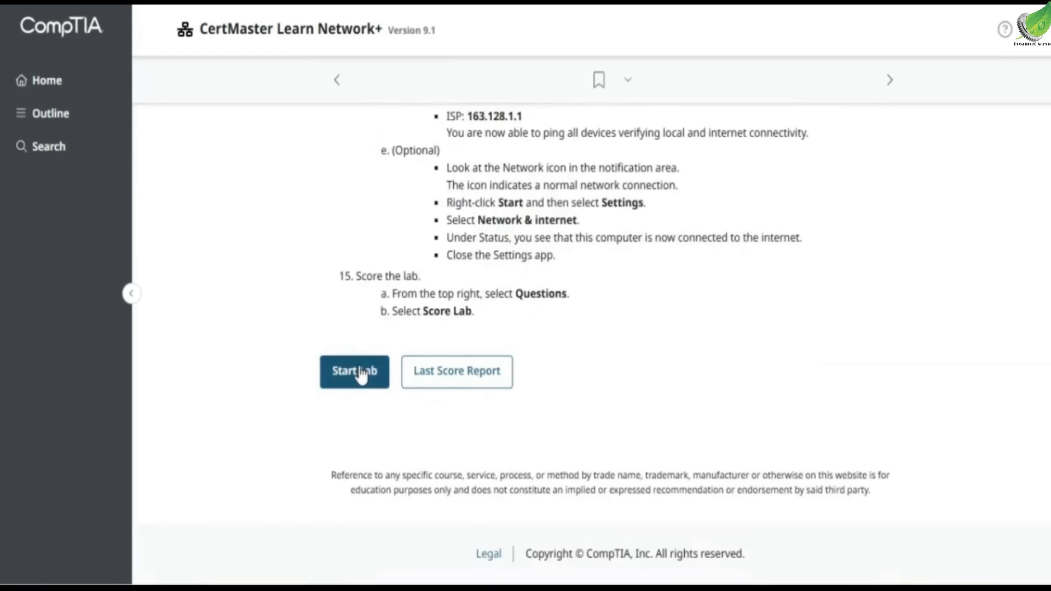
Start the lab and open the Networking Closet hardware view
click(358, 373)
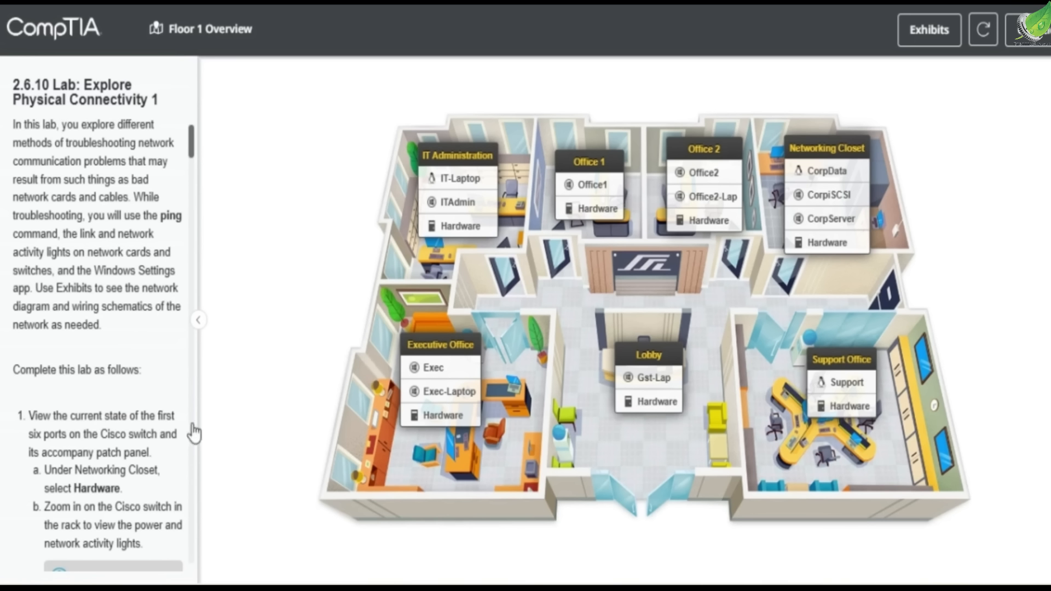
scroll(106, 436, down, 2)
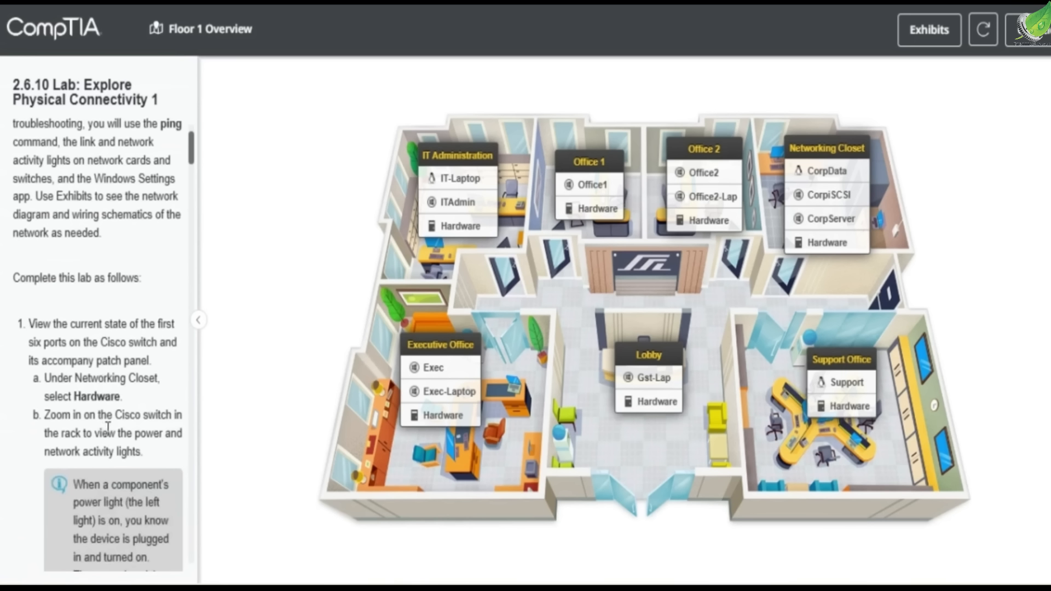
click(808, 246)
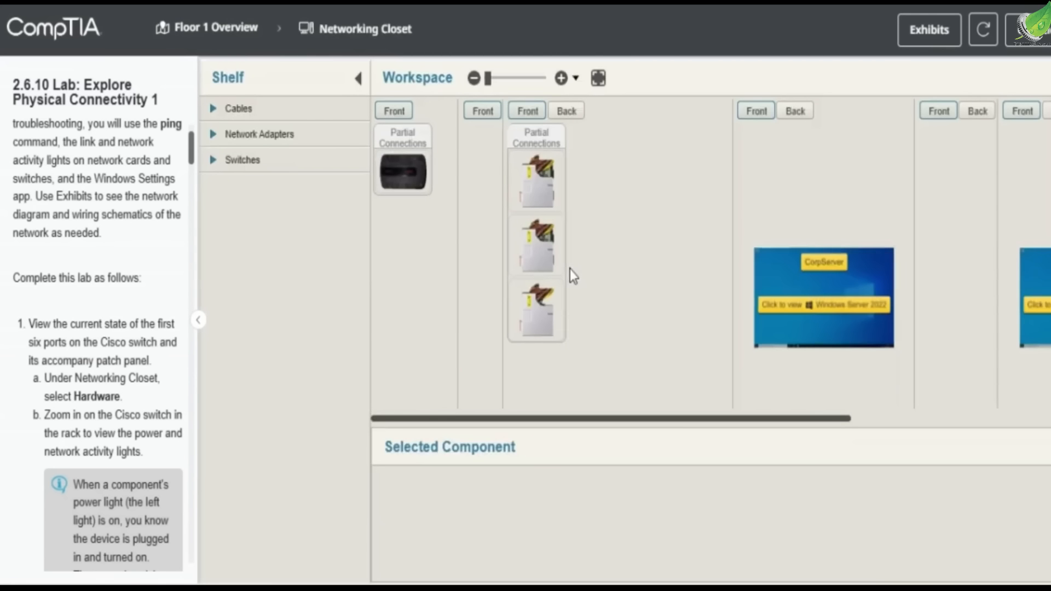
Zoom in on the Cisco switch in the rack and pan to examine its first six ports and lights
scroll(636, 164, up, 5)
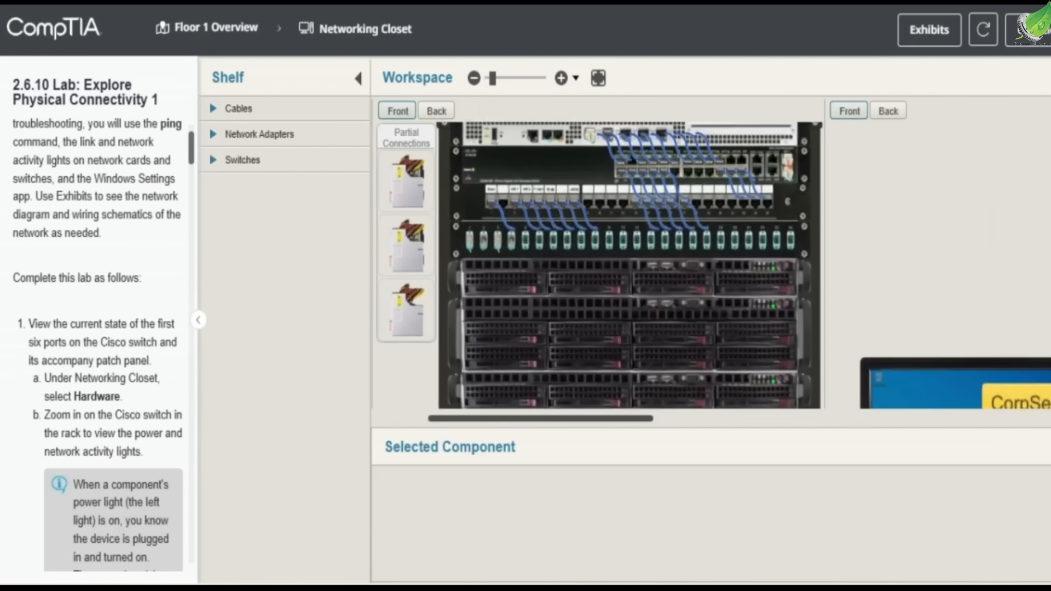
scroll(629, 265, up, 1)
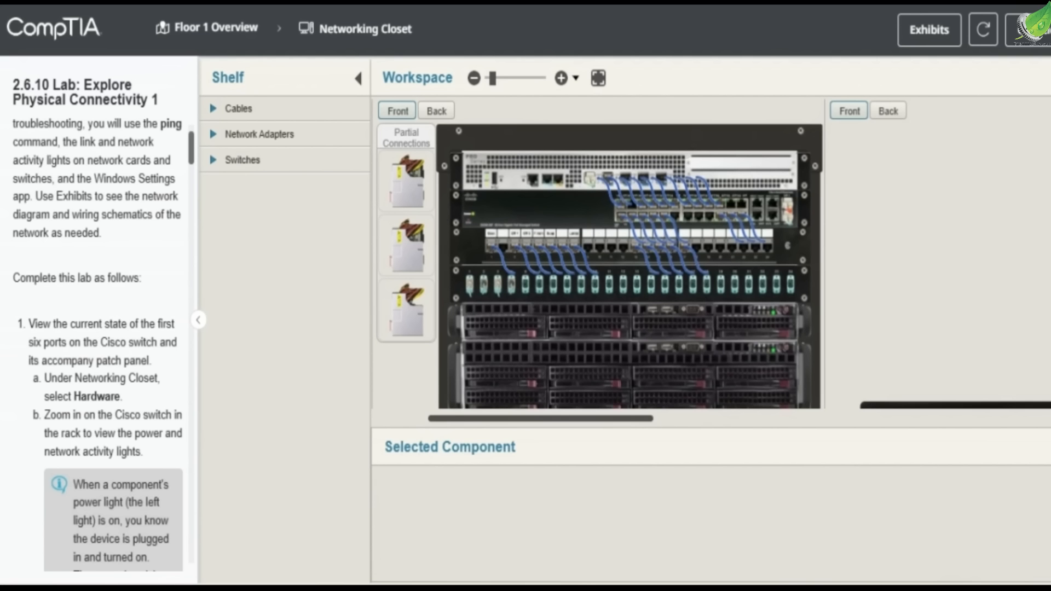
scroll(644, 210, up, 3)
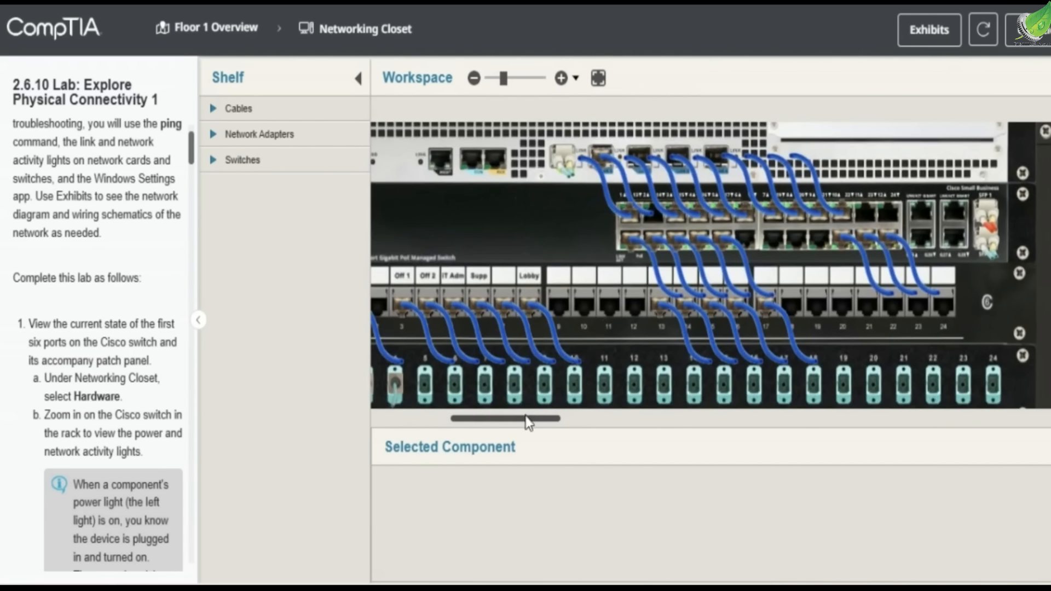
scroll(487, 296, up, 2)
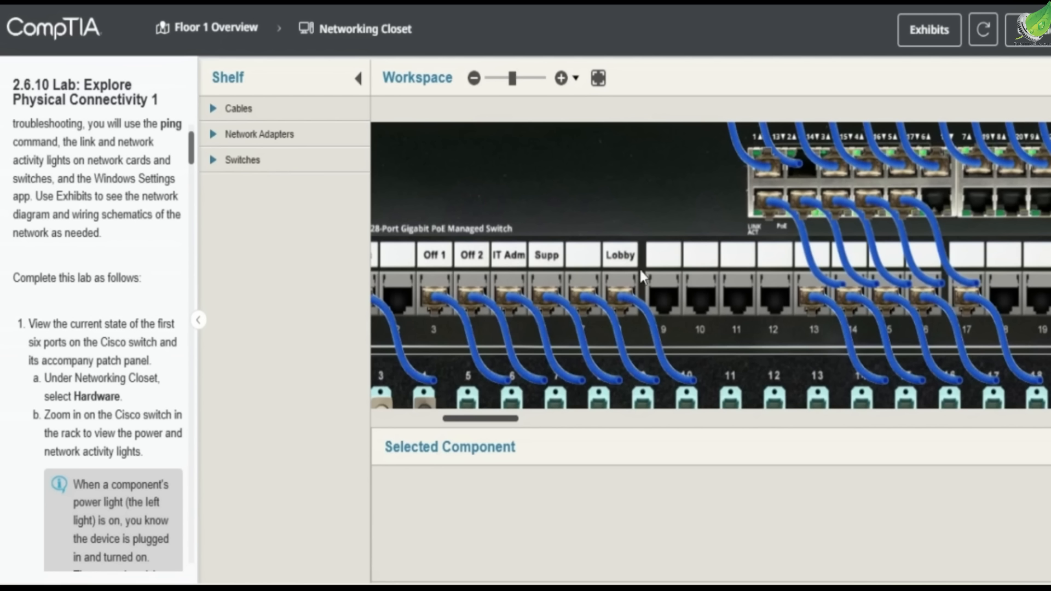
drag(469, 414, 512, 417)
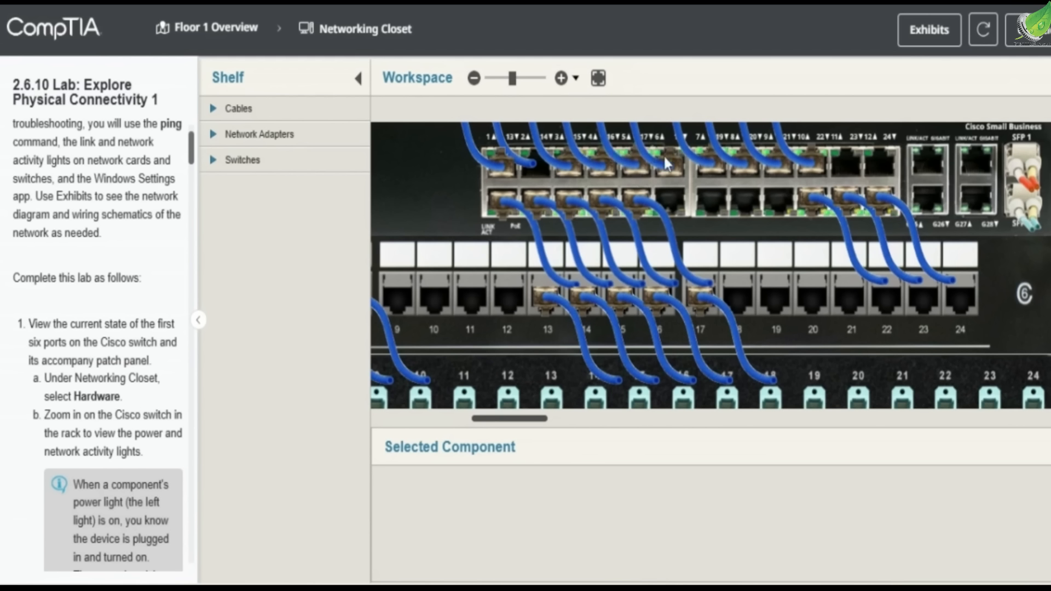
Open the lab questions and select Port 4, Port 5 and Port 6 for question 1
click(1029, 44)
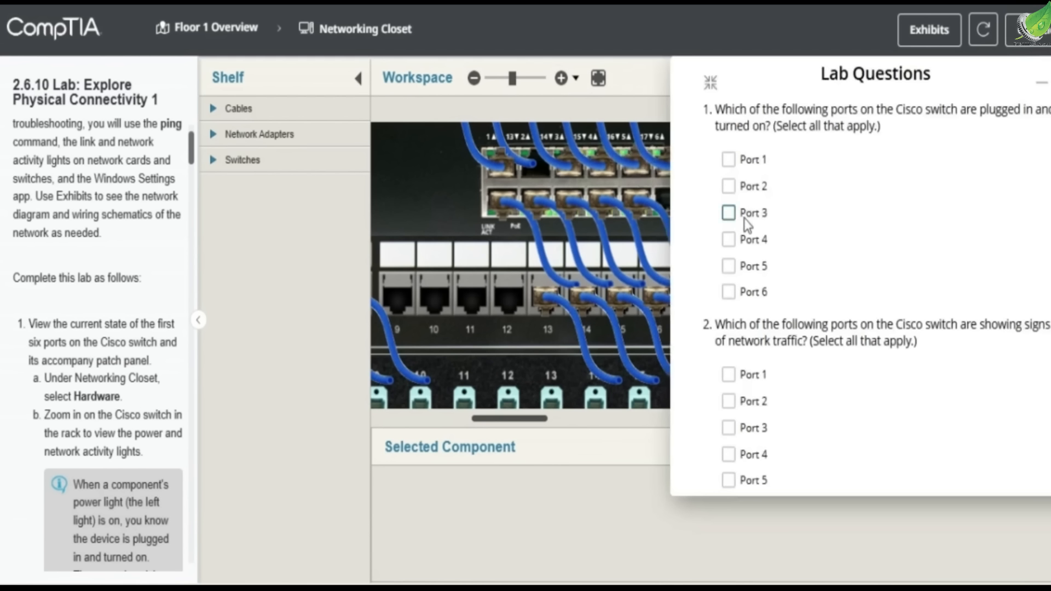
click(745, 240)
click(746, 266)
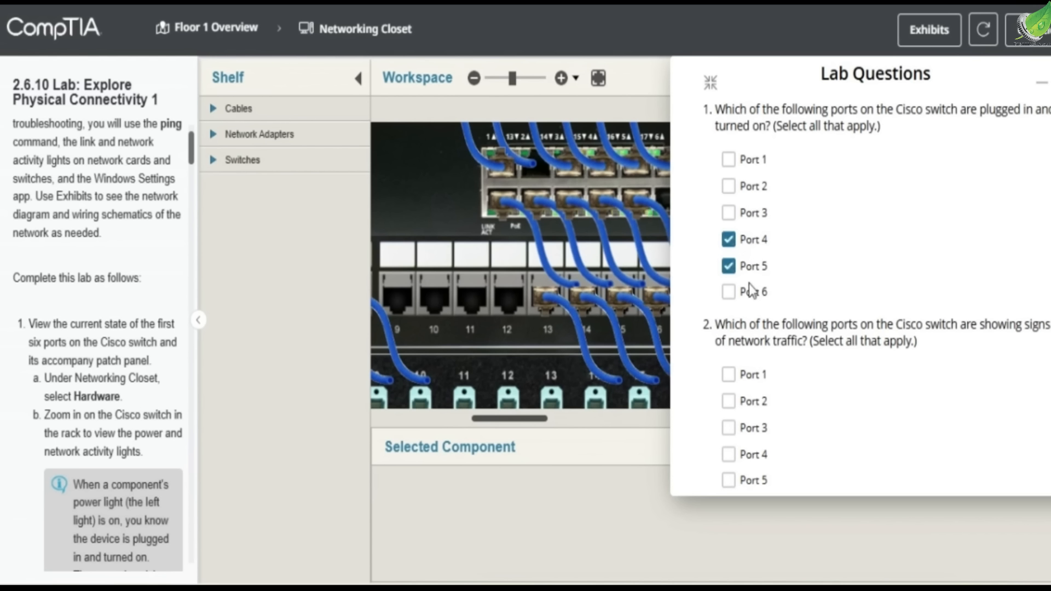
click(755, 295)
Select Port 4, Port 5 and Port 6 for question 2
scroll(754, 292, down, 3)
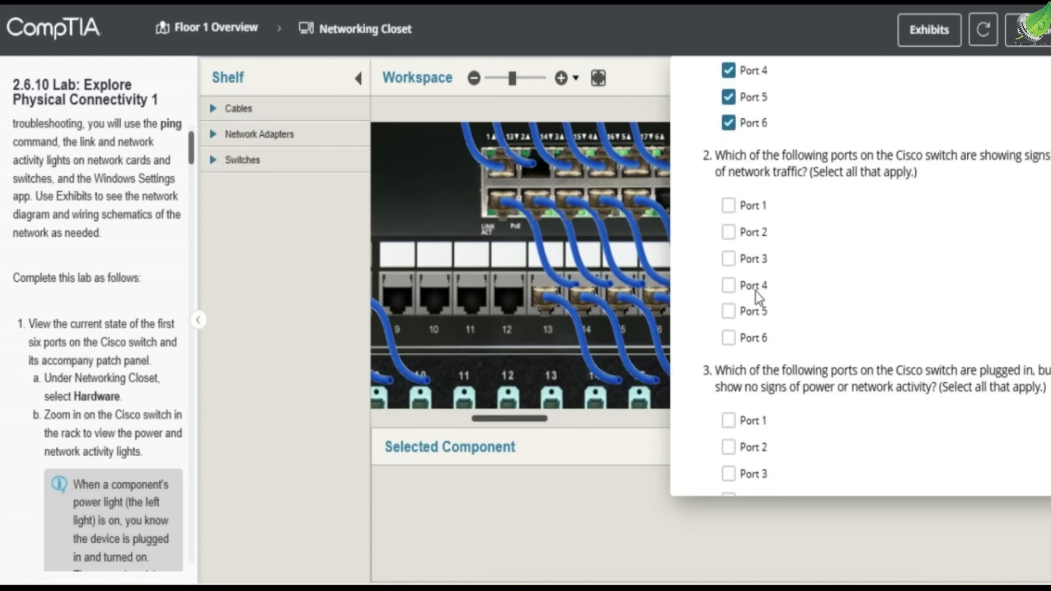
click(762, 272)
click(762, 298)
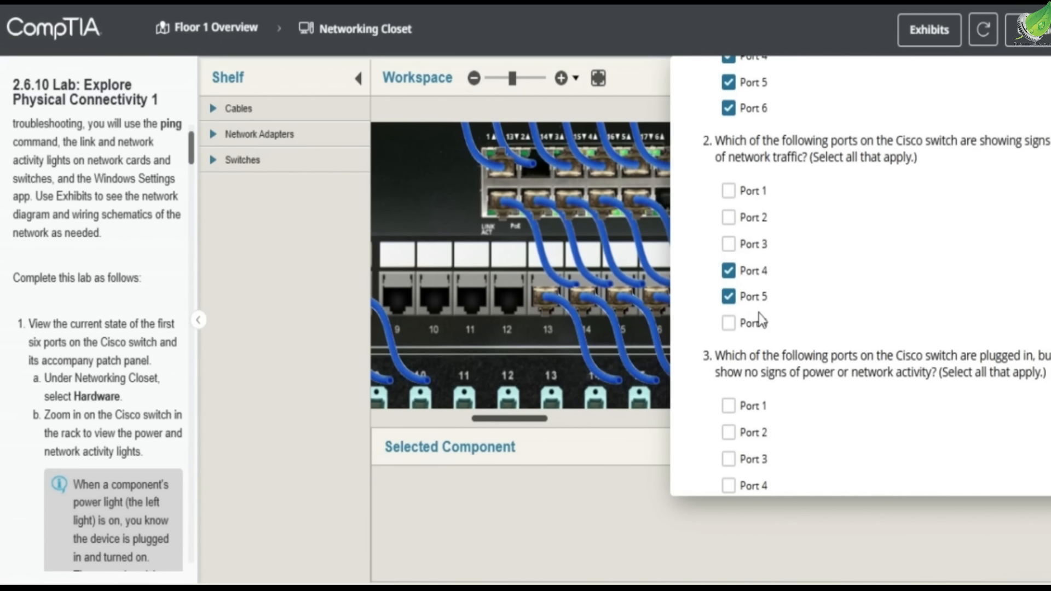
click(758, 322)
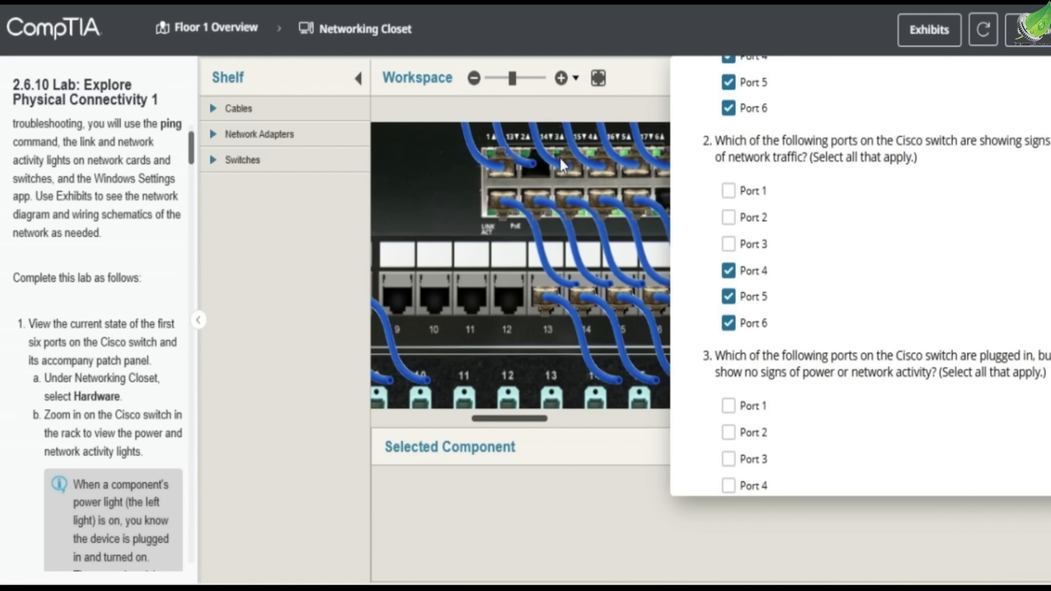
Select Port 1 and Port 3 for question 3
click(728, 406)
click(728, 458)
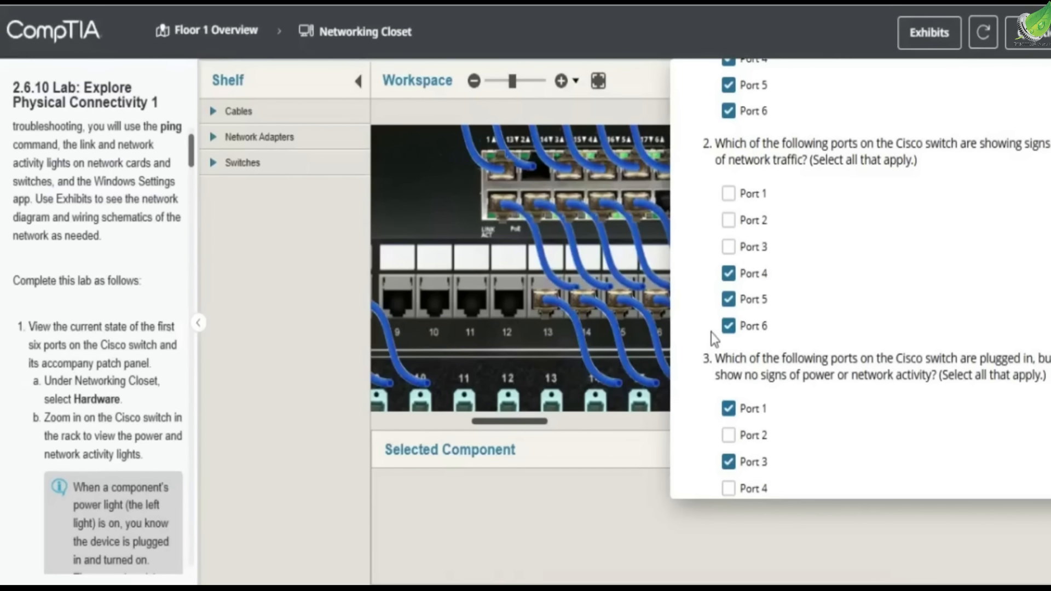
scroll(710, 333, down, 2)
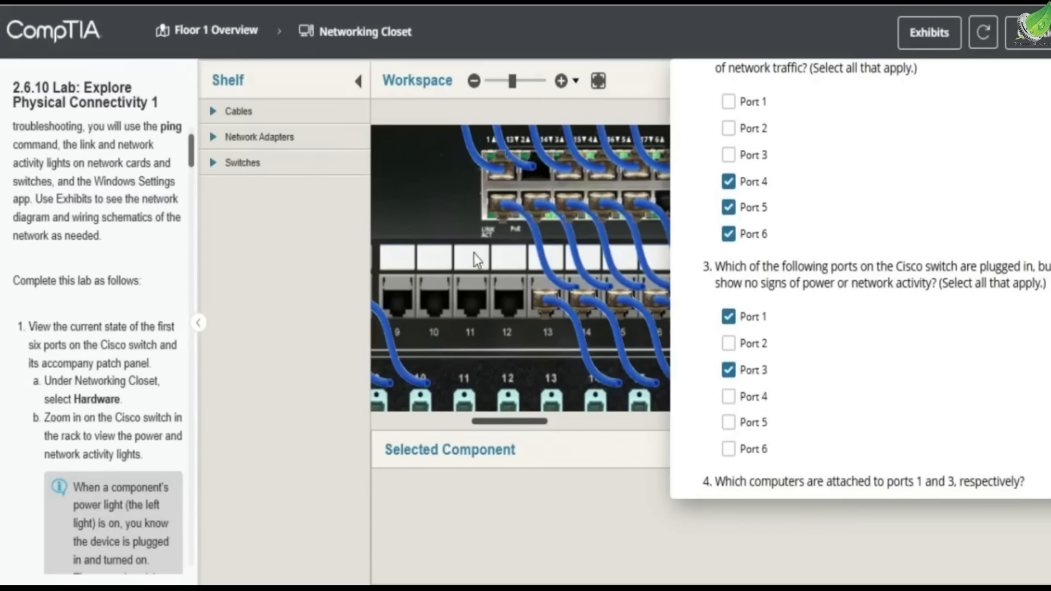
scroll(431, 206, down, 1)
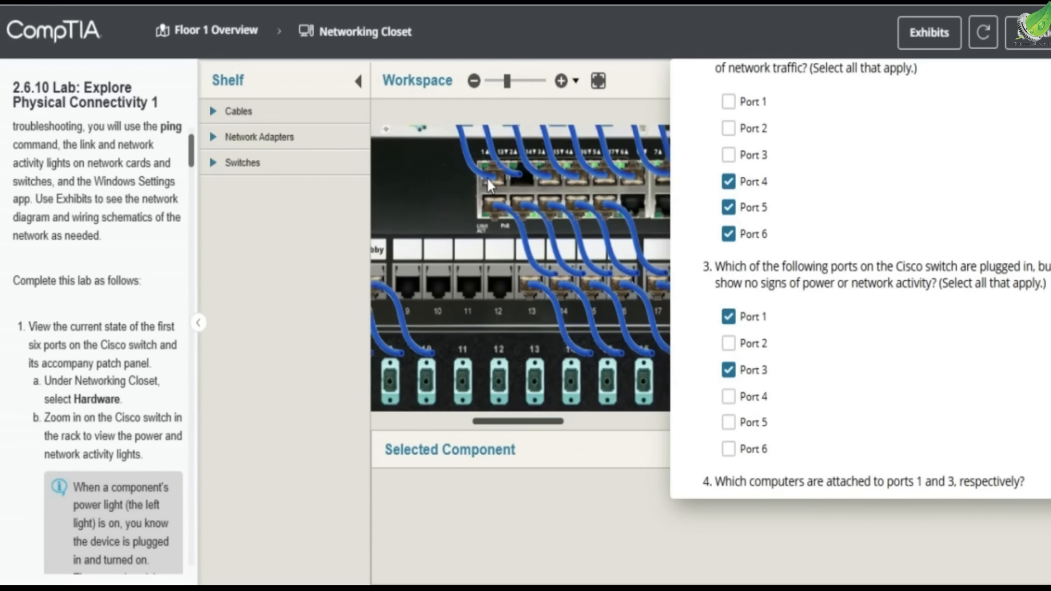
Inspect the patch cables plugged into switch ports 1 and 3 to see their details
click(487, 179)
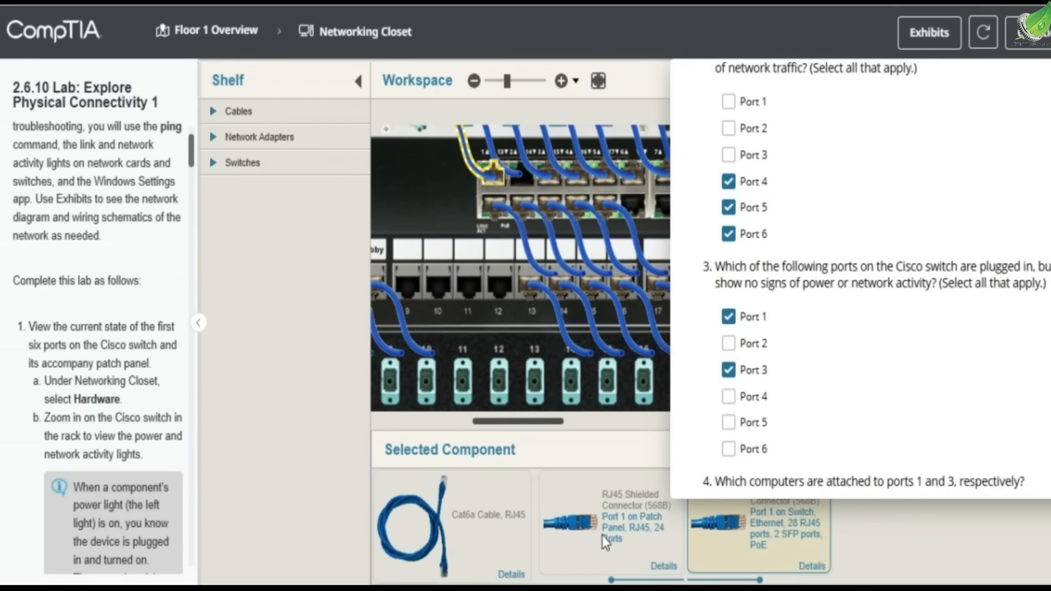
click(551, 178)
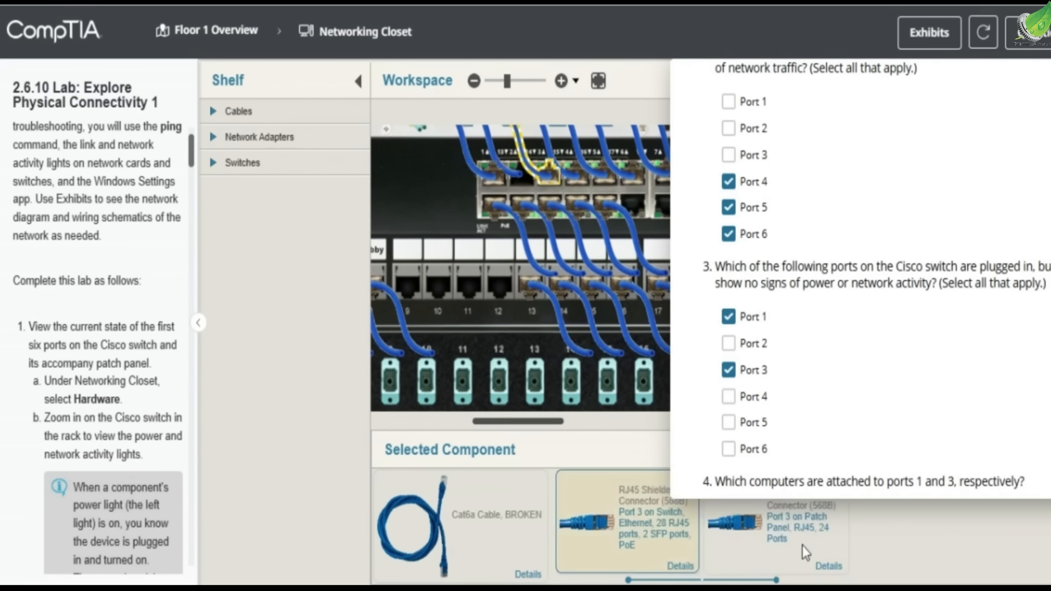
scroll(813, 364, down, 2)
scroll(813, 362, down, 2)
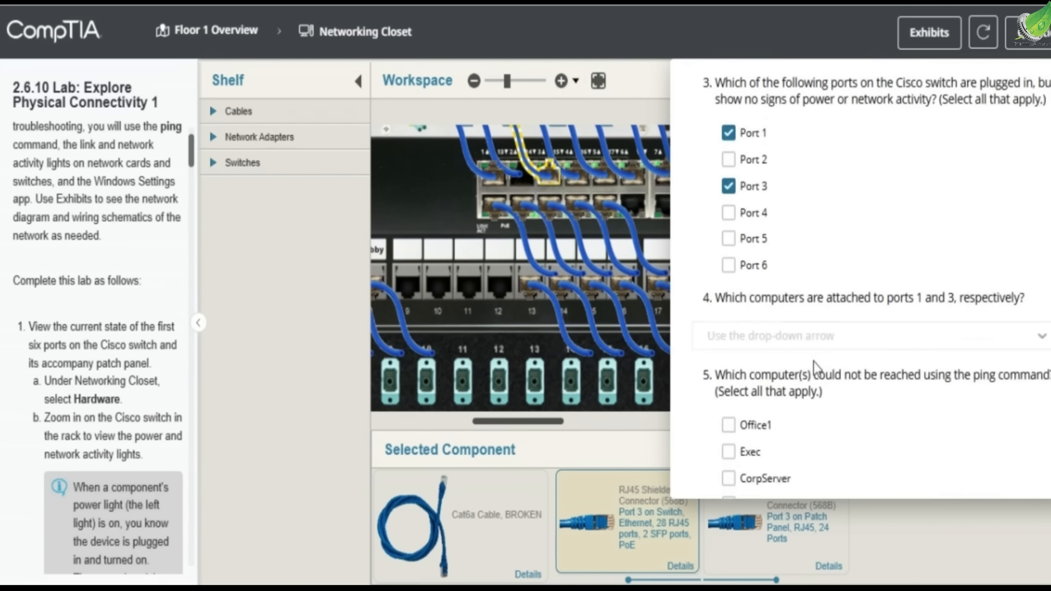
Answer question 4 with Exec and Office1
click(830, 343)
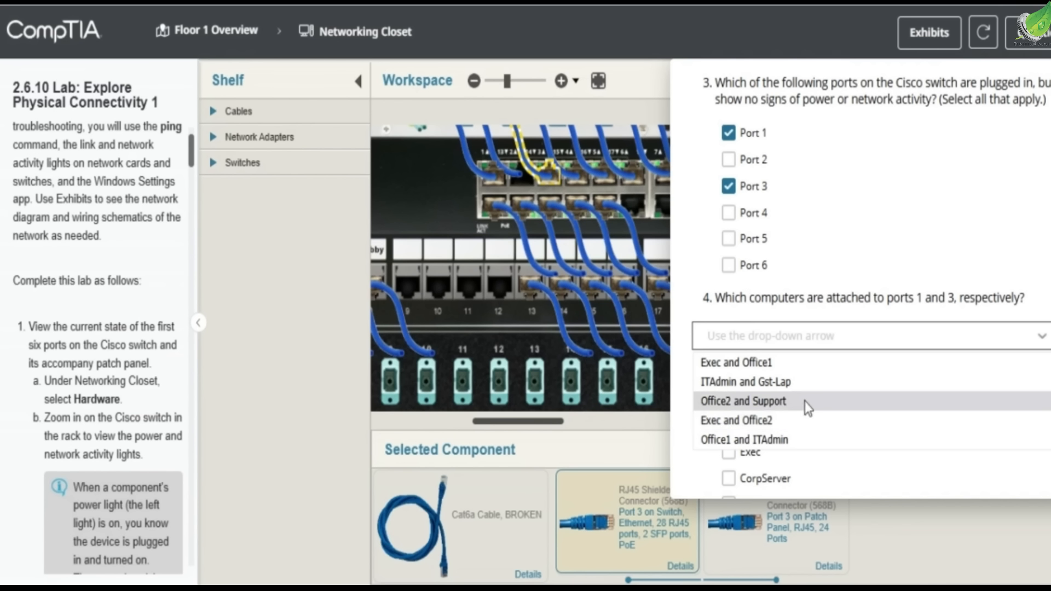
click(810, 363)
scroll(55, 317, down, 10)
scroll(61, 311, down, 5)
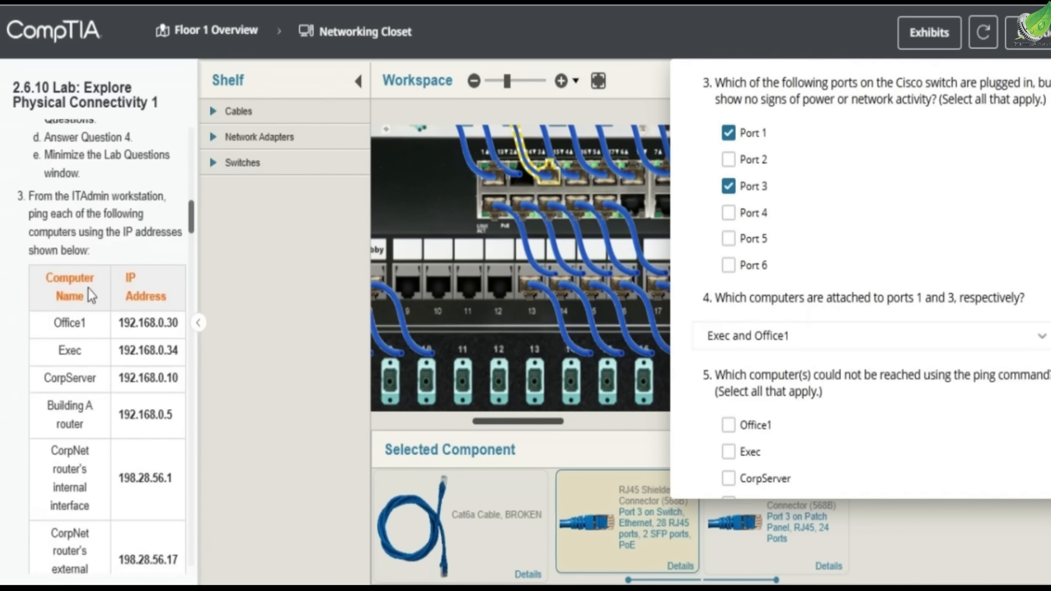
Read the ping instructions and the table of computer IP addresses in the lab steps
drag(70, 196, 111, 196)
drag(69, 232, 173, 232)
drag(46, 251, 83, 251)
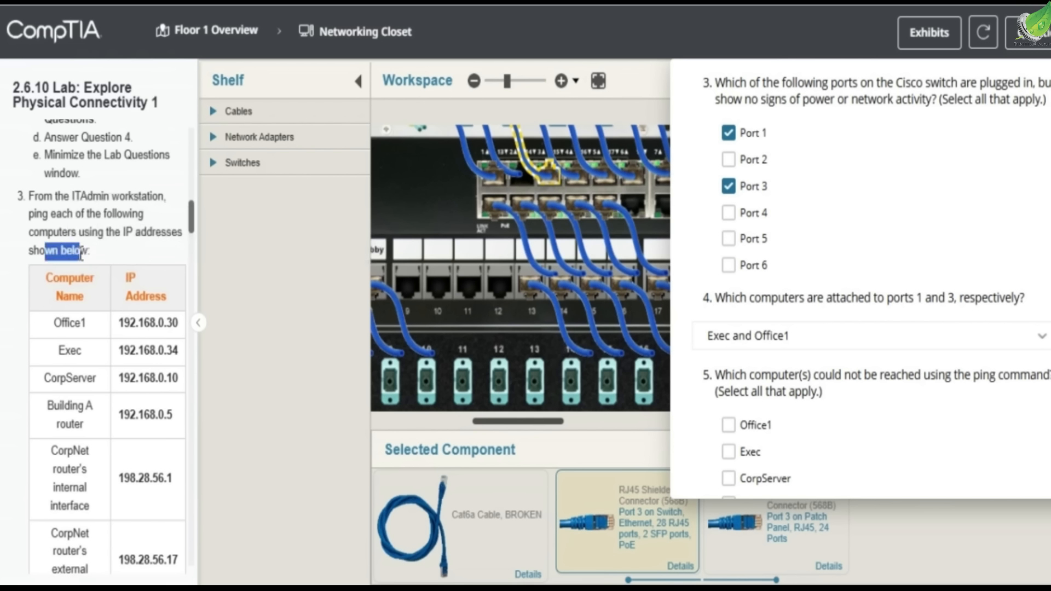
scroll(64, 317, down, 2)
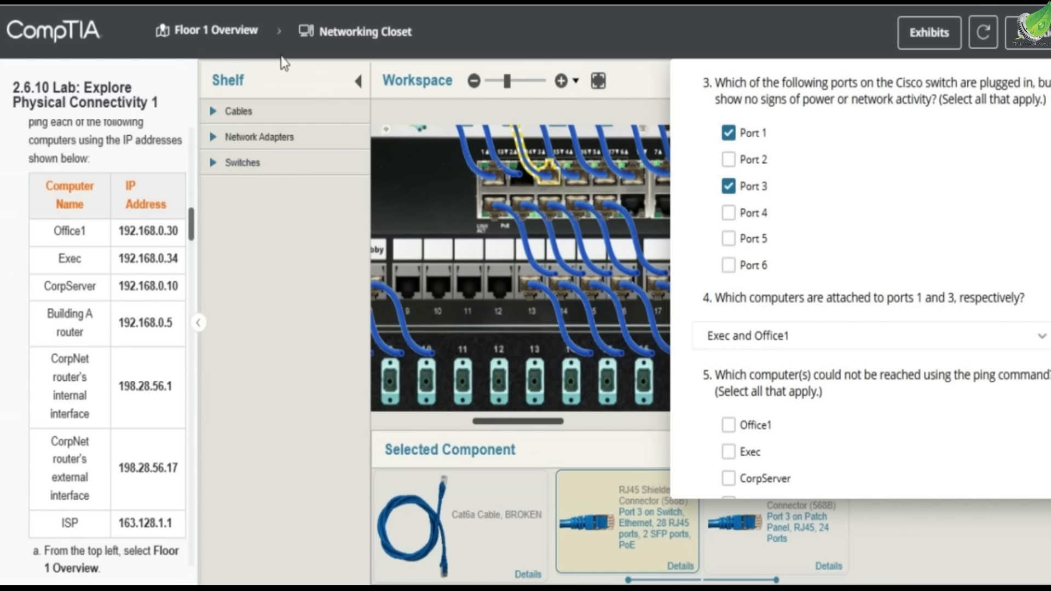
Return to Floor 1 Overview, minimize the lab questions, and open the ITAdmin workstation
click(242, 44)
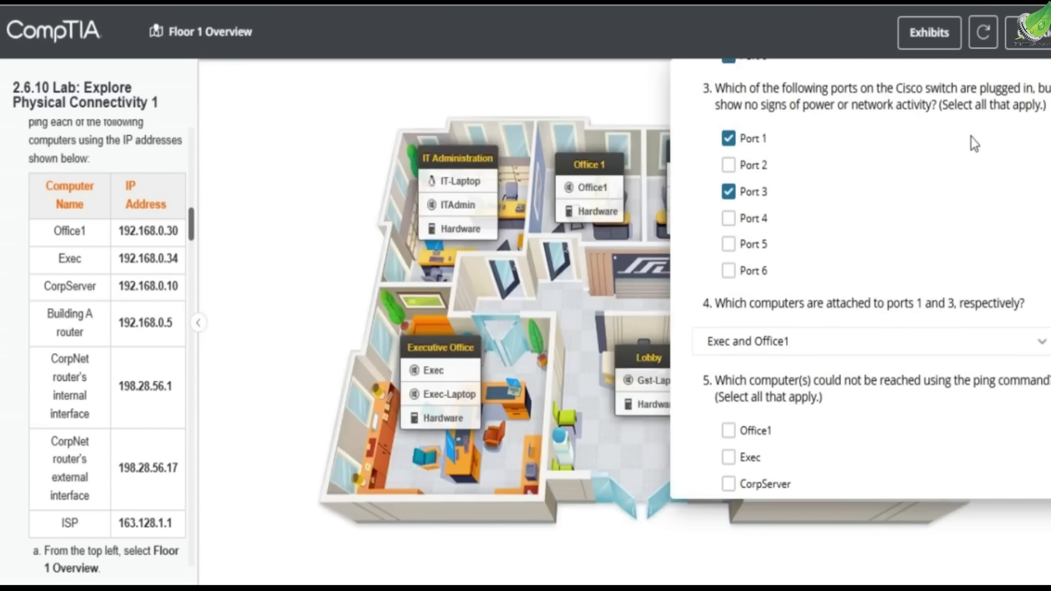
scroll(958, 131, up, 5)
click(1043, 89)
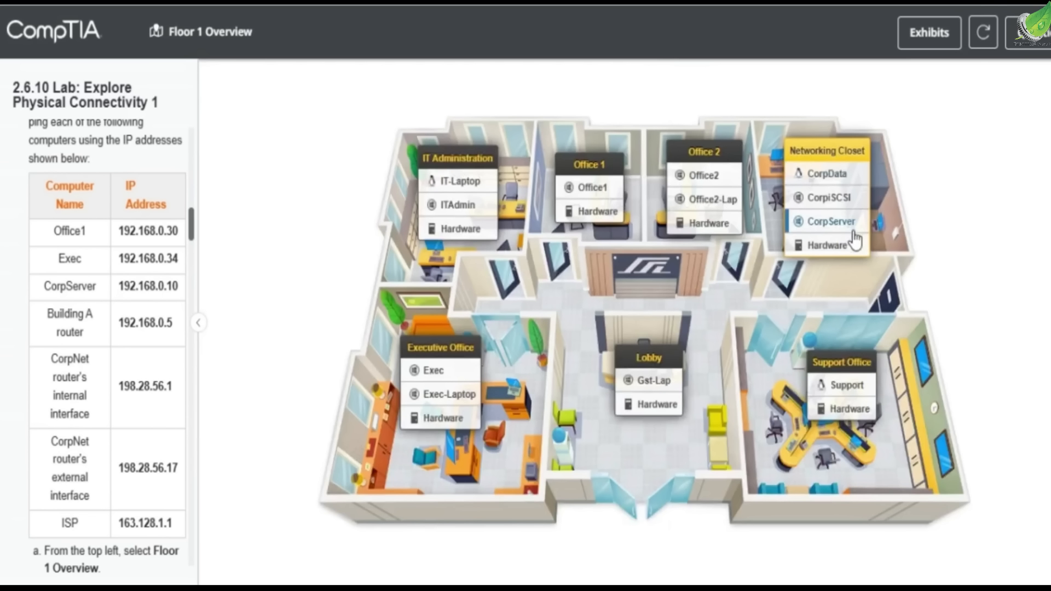
click(487, 208)
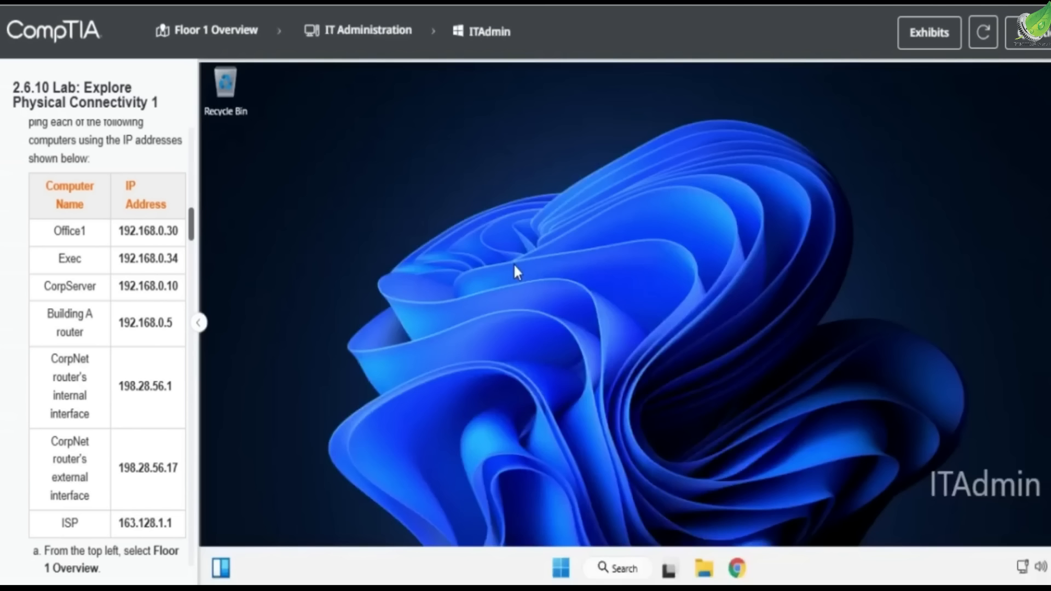
Open an administrator Windows PowerShell terminal on ITAdmin
right_click(513, 263)
click(552, 564)
right_click(554, 566)
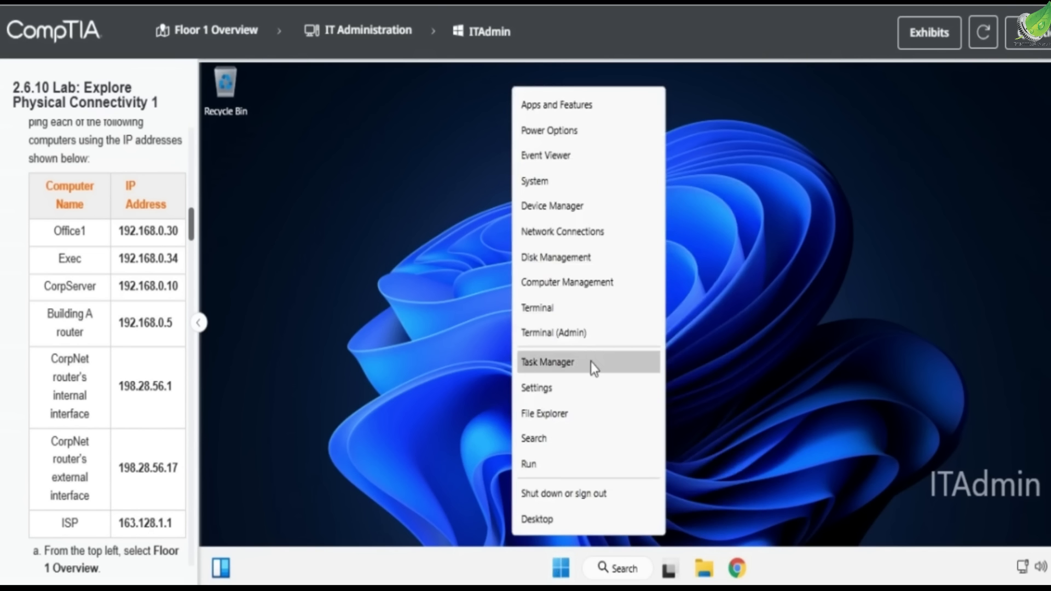
click(590, 342)
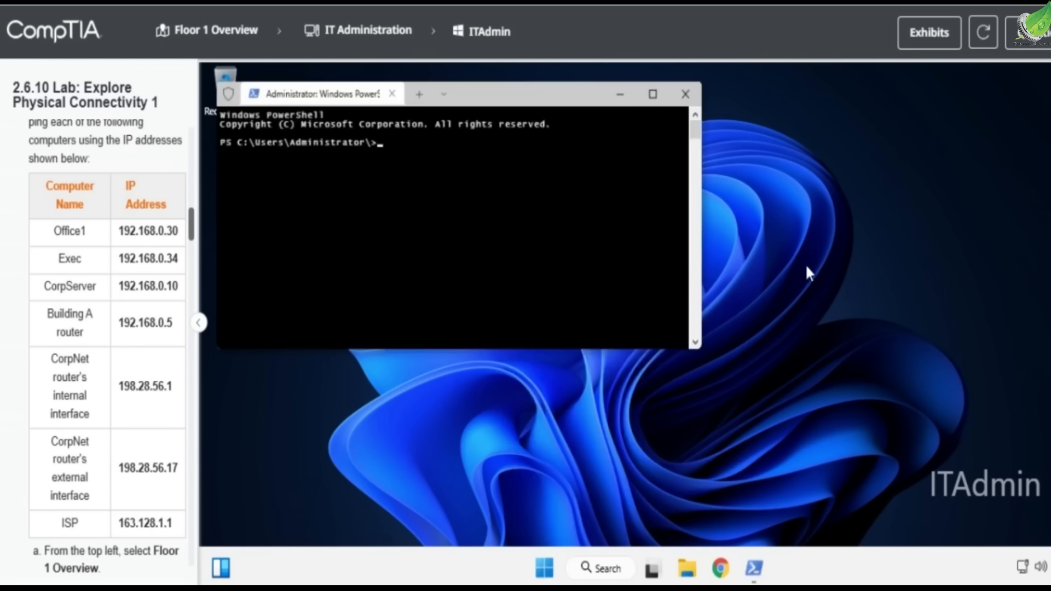
Ping Office1 at 192.168.0.30 and Exec at 192.168.0.34
text(92.168.0.30)
key(Return)
text(ping 192.168.)
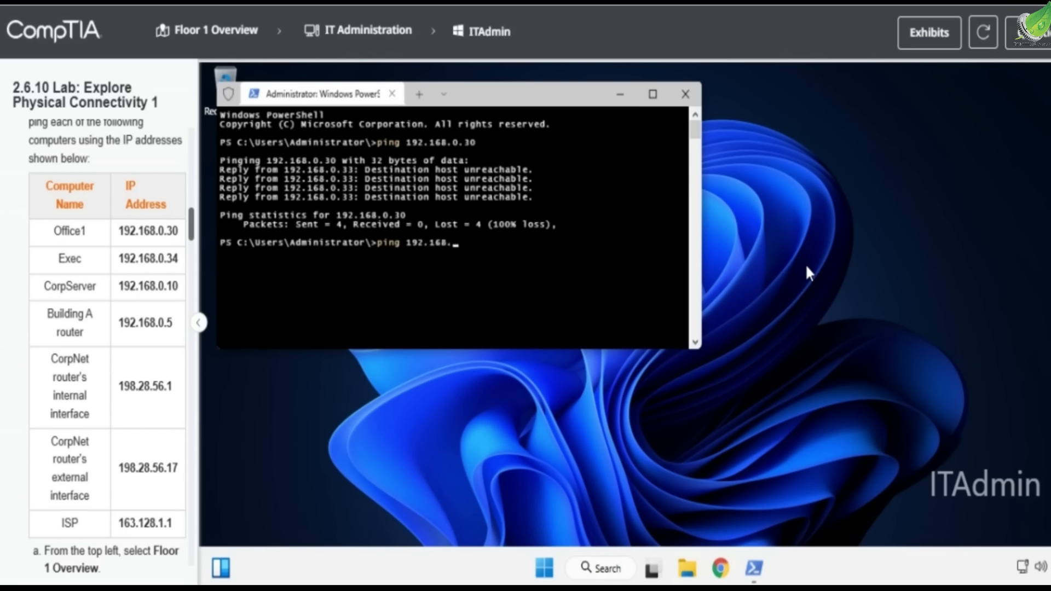
text(0.34)
key(Return)
Ping CorpServer at 192.168.0.10 and the Building A router at 192.168.0.5
text(ping 192.168.0.10)
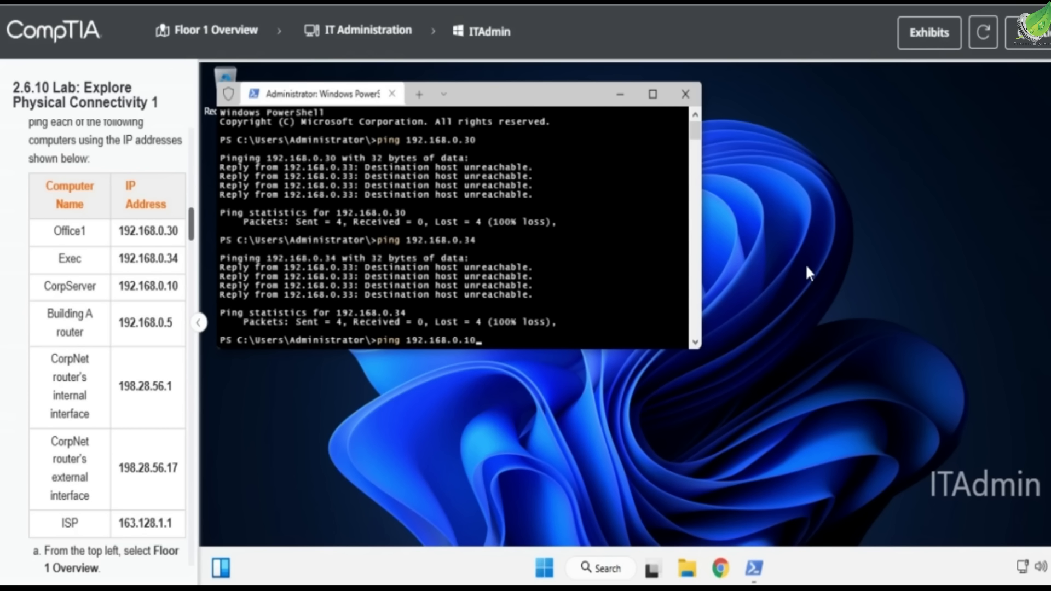
key(Return)
text(ping 19)
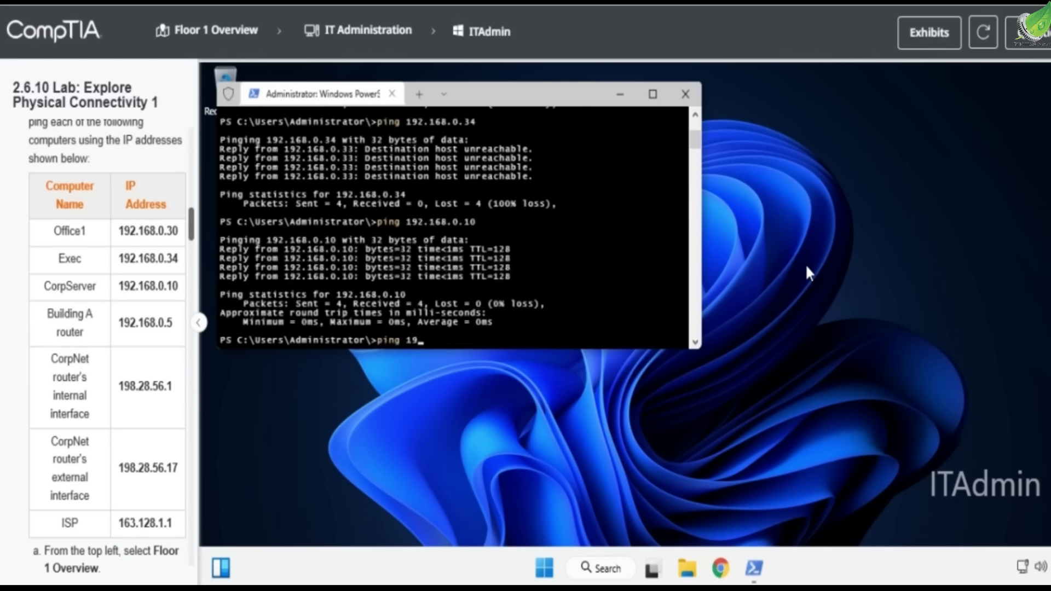
text(2.168.0.5)
key(Return)
Ping 192.28.56.1 and the CorpNet router's external interface at 198.28.56.17
text(ping 192.1)
text(8.5)
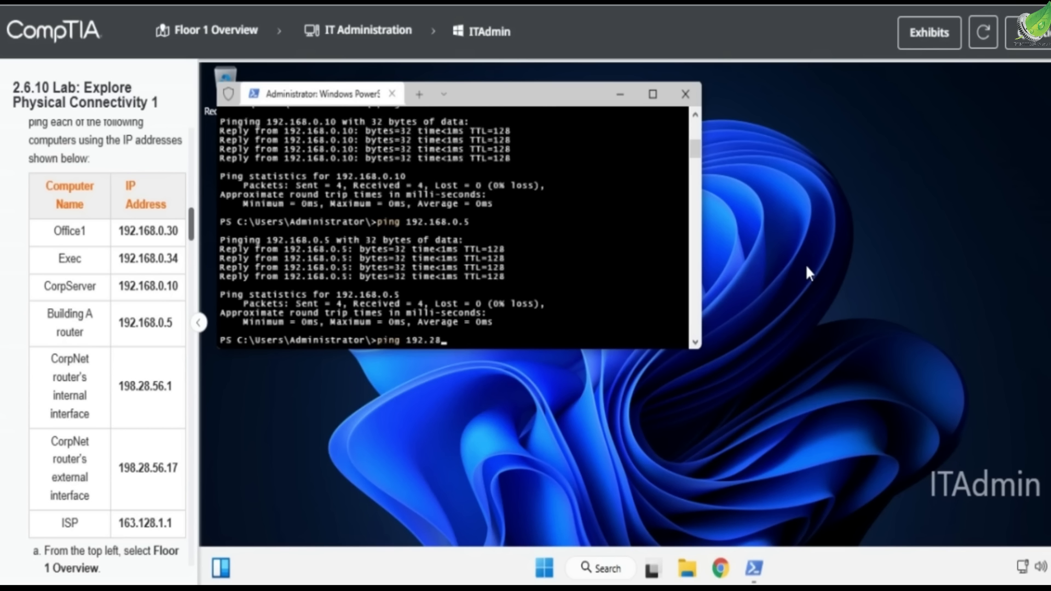
text(6.1)
key(Return)
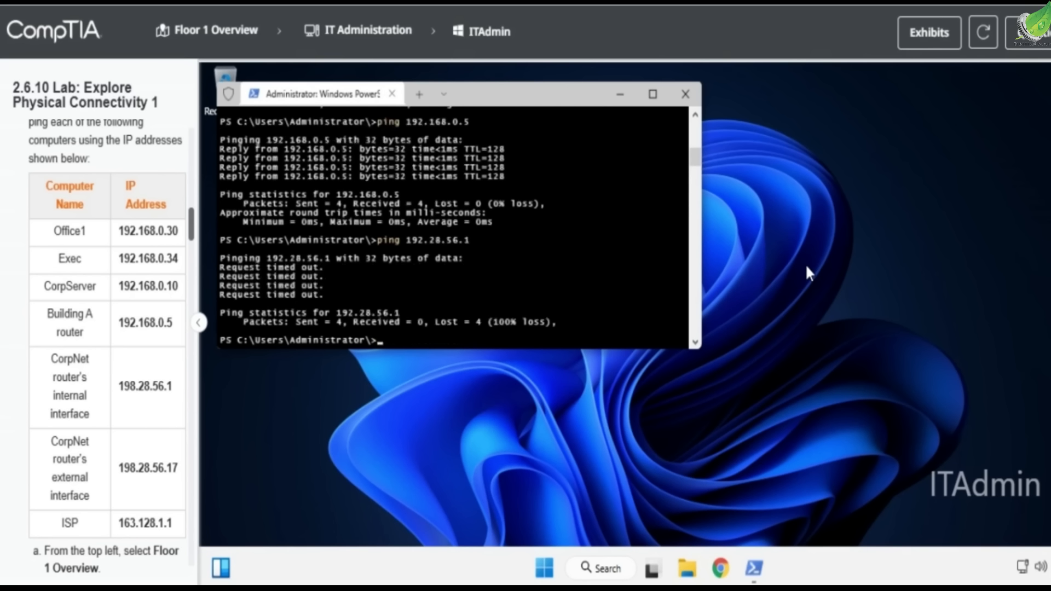
text(ping 198.28.56.17)
key(Return)
Ping the ISP at 163.128.1.1
text(ping)
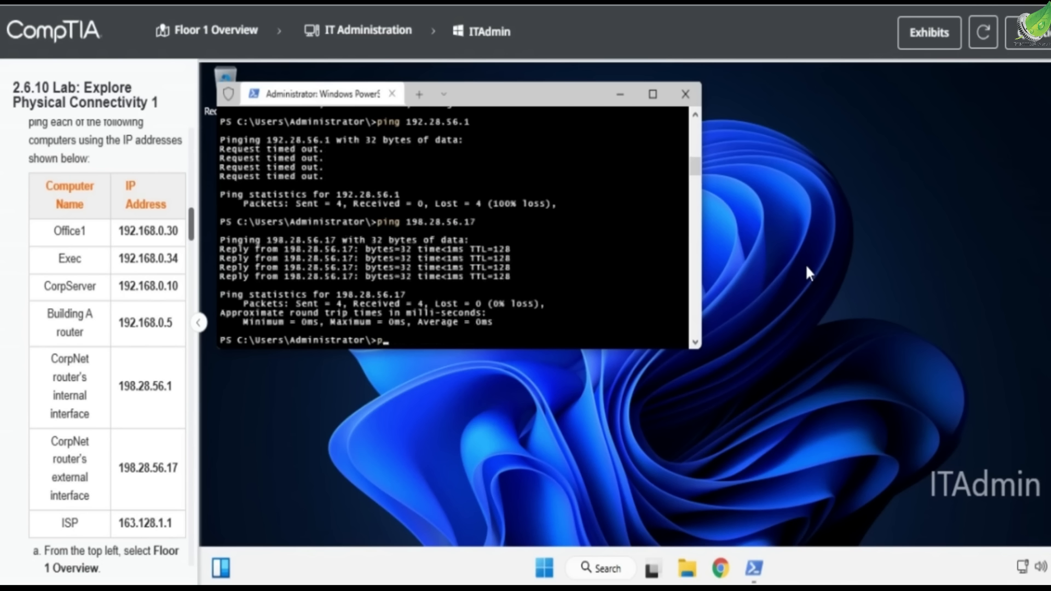
key(BackSpace)
key(BackSpace)
key(BackSpace)
key(BackSpace)
text(ing 163.128.1)
key(Return)
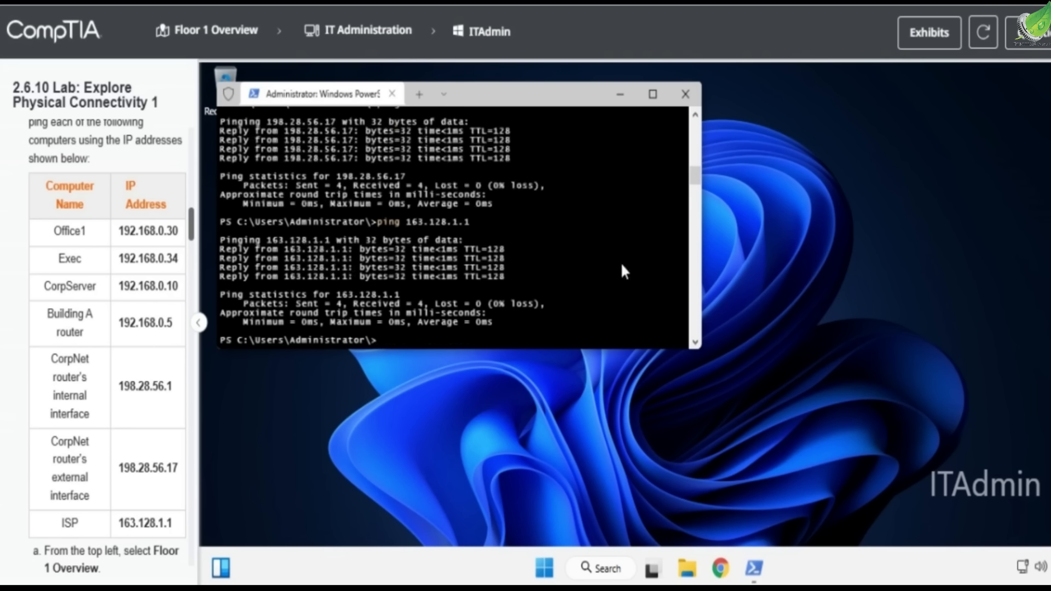
Review the ping results for each address in the terminal output
drag(503, 279, 422, 219)
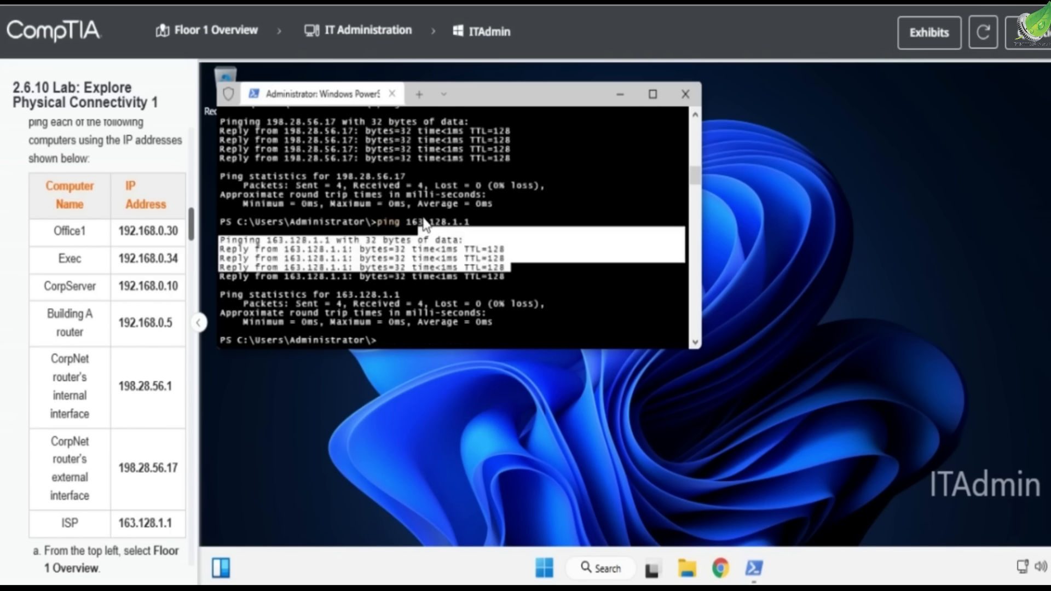
scroll(422, 215, up, 7)
scroll(425, 215, up, 2)
drag(367, 299, 298, 254)
scroll(325, 248, up, 5)
scroll(363, 234, up, 5)
drag(435, 195, 550, 254)
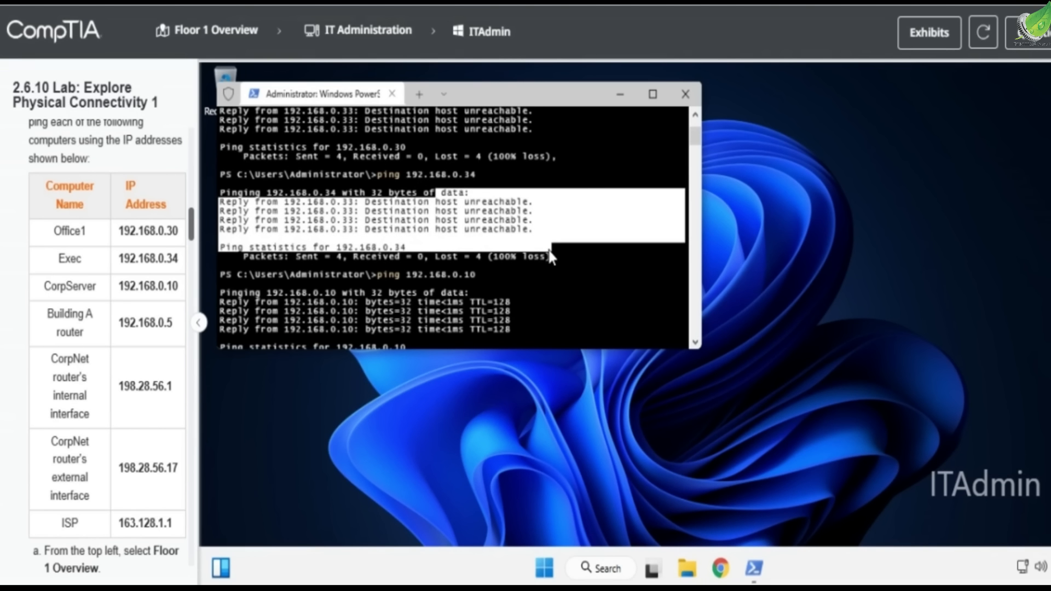
scroll(547, 245, up, 3)
click(472, 170)
drag(465, 162, 466, 170)
click(491, 196)
drag(561, 216, 489, 183)
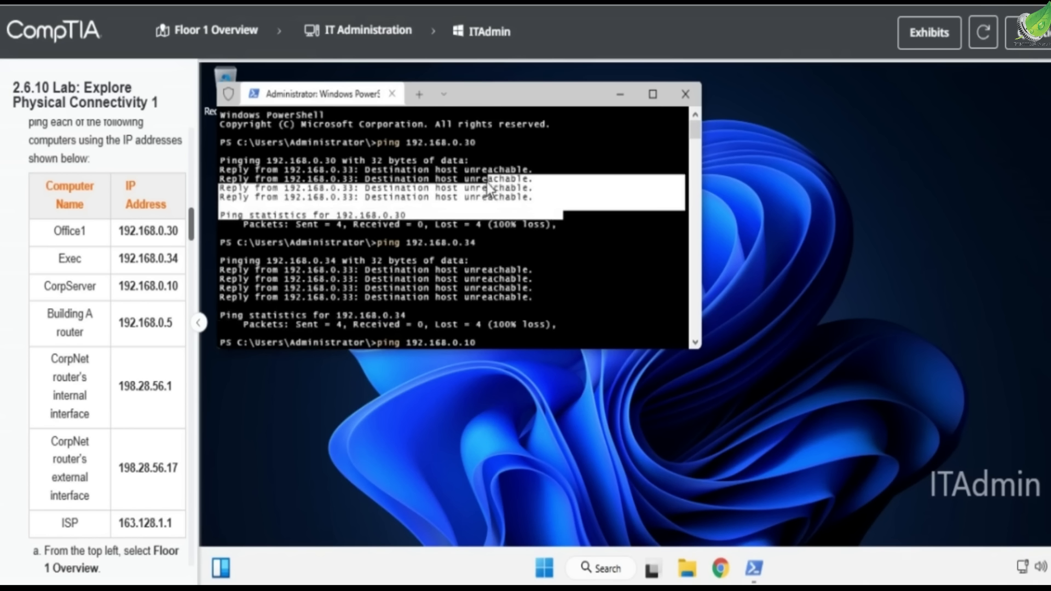
Answer question 5 by selecting Office1 and Exec as unreachable computers
click(1029, 32)
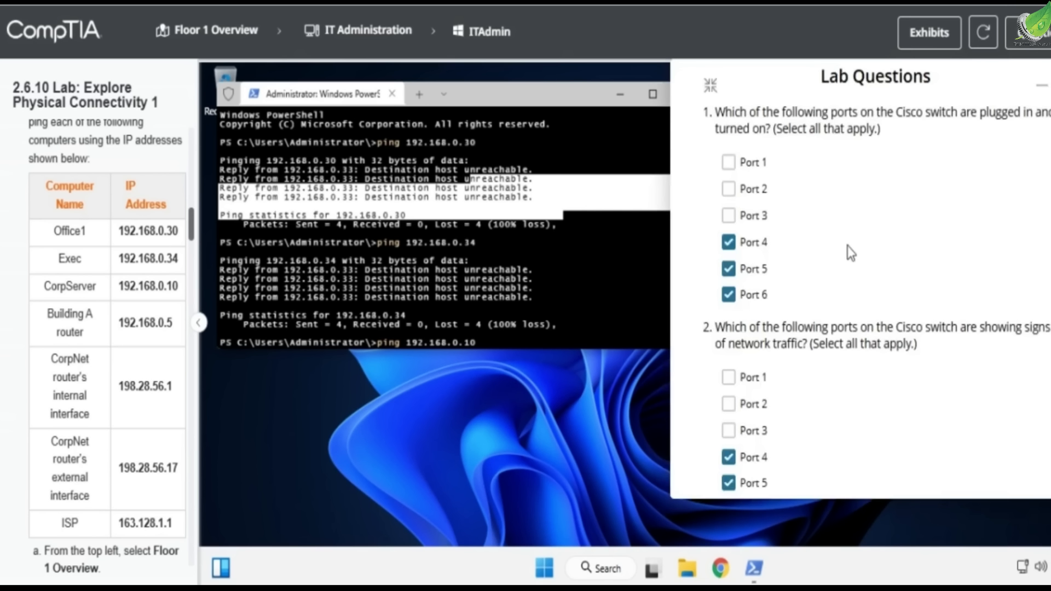
scroll(847, 245, down, 6)
scroll(847, 245, down, 6)
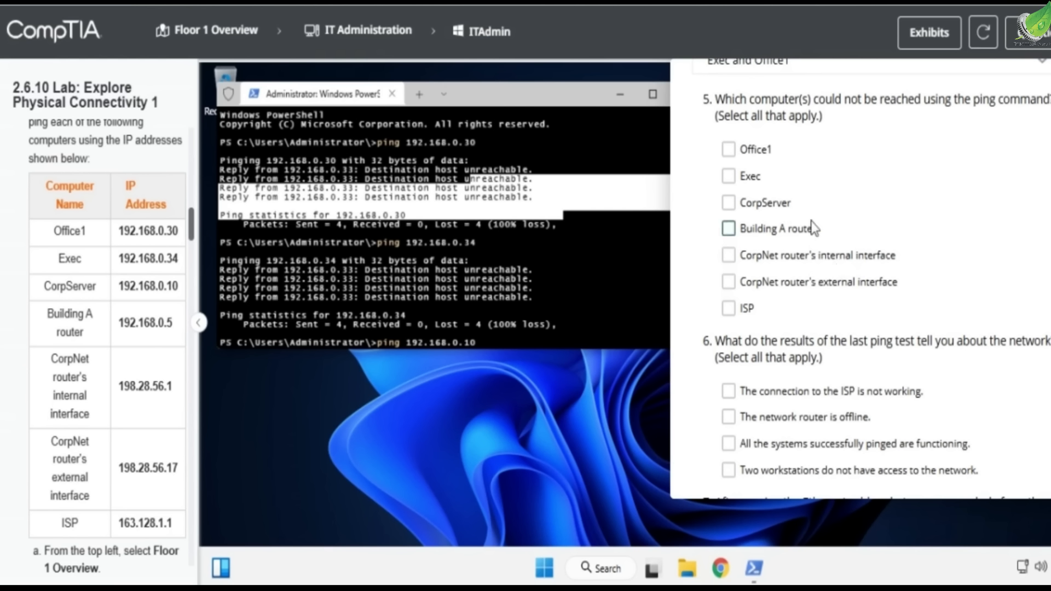
click(768, 158)
click(745, 183)
scroll(765, 257, down, 2)
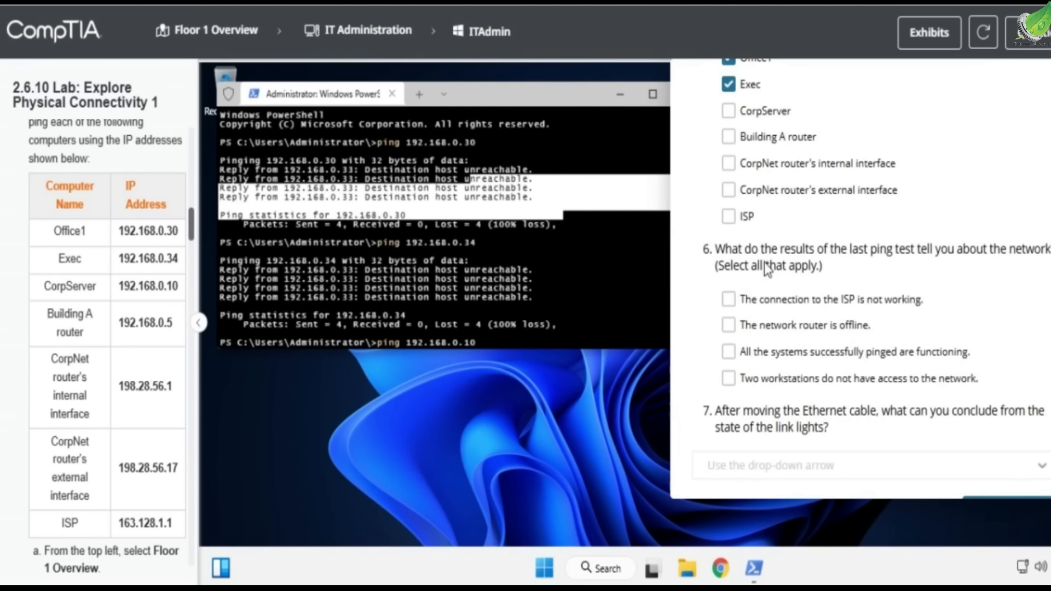
scroll(758, 331, down, 1)
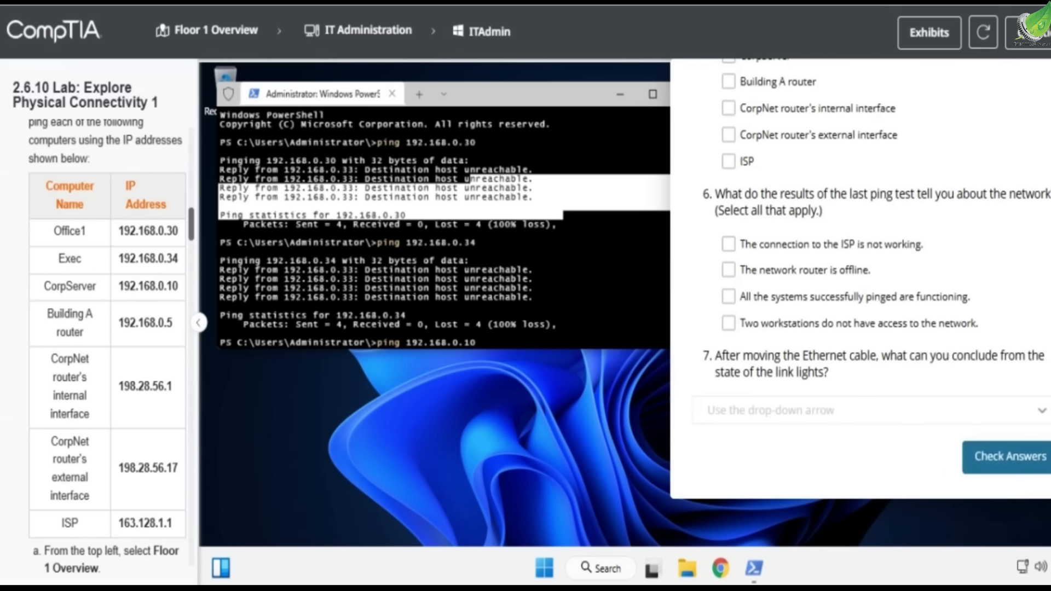
Return to Floor 1 Overview, minimize the lab questions, and open the Office1 hardware
click(208, 33)
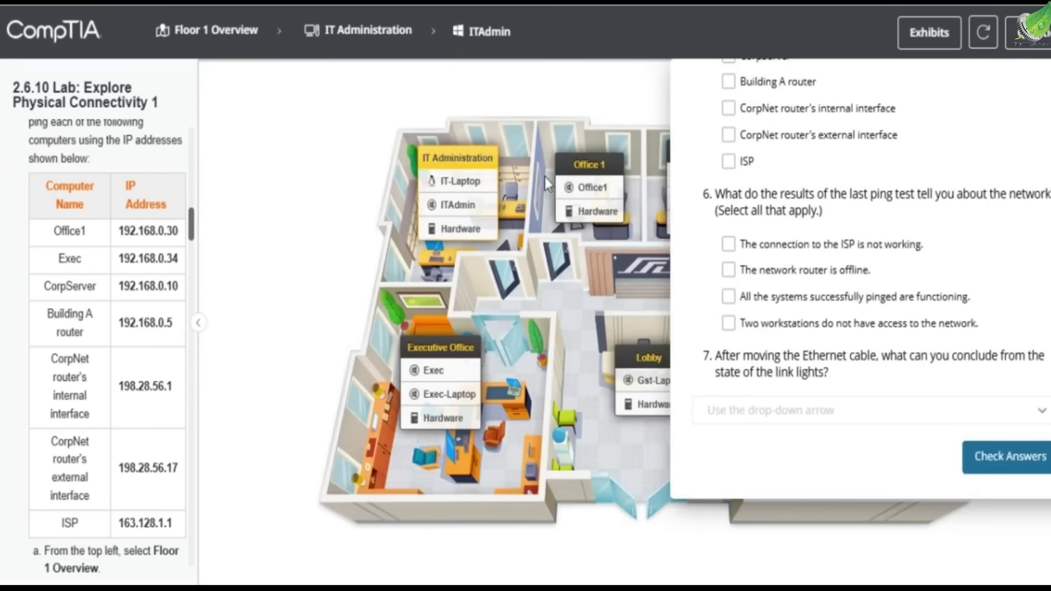
scroll(981, 213, up, 15)
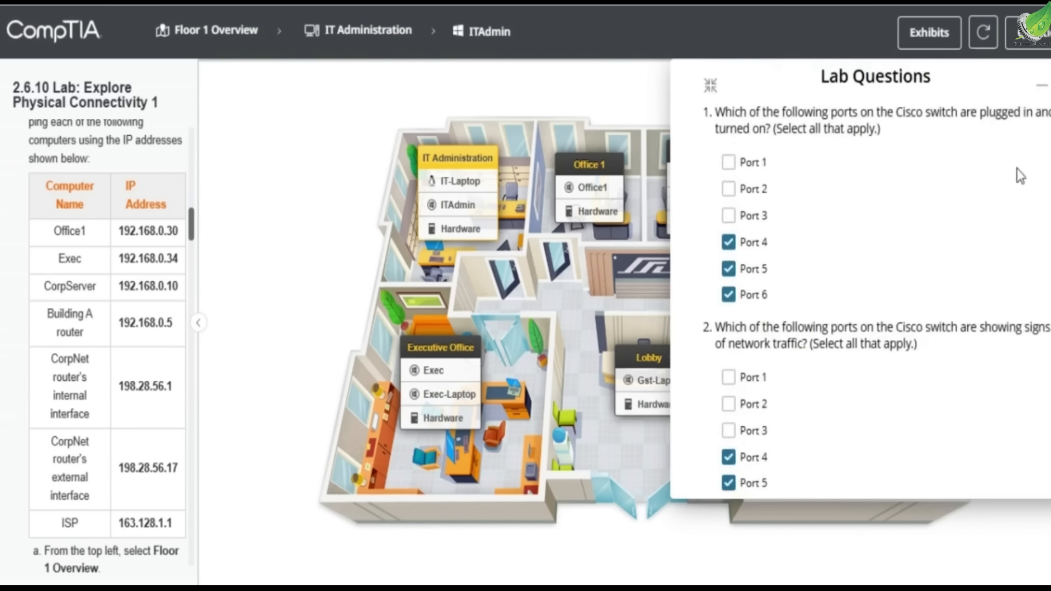
click(1040, 86)
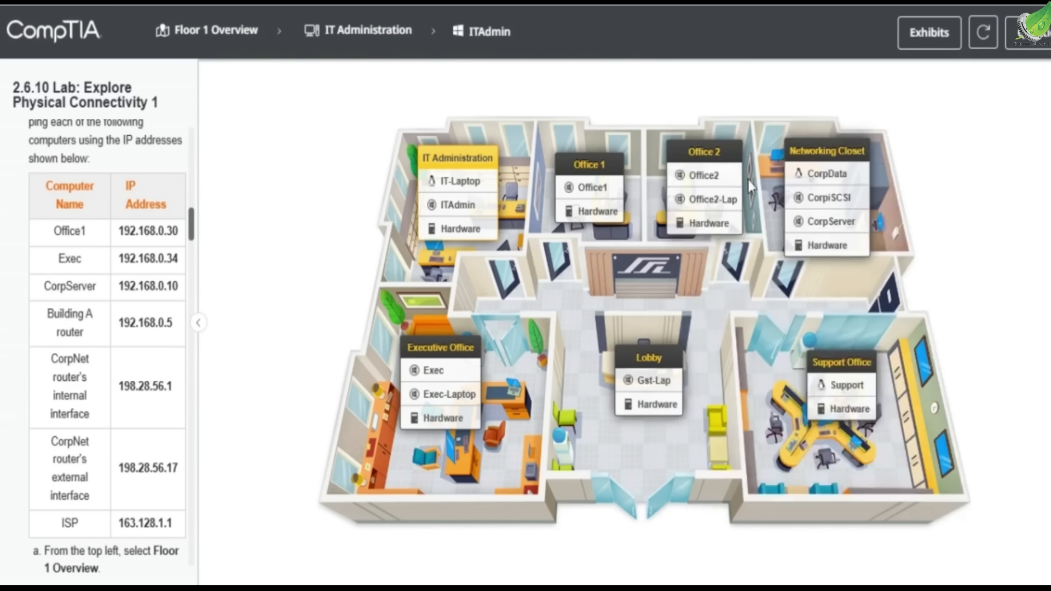
click(597, 214)
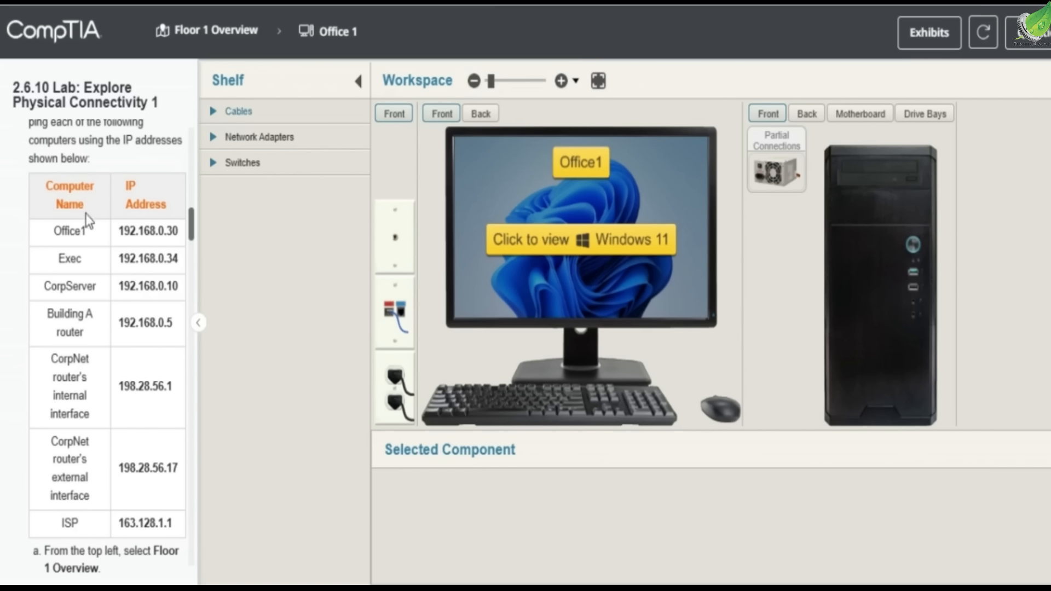
Turn the Office1 computer to its back and disconnect the existing network cable from the computer and wall outlet
click(229, 34)
click(274, 128)
click(284, 115)
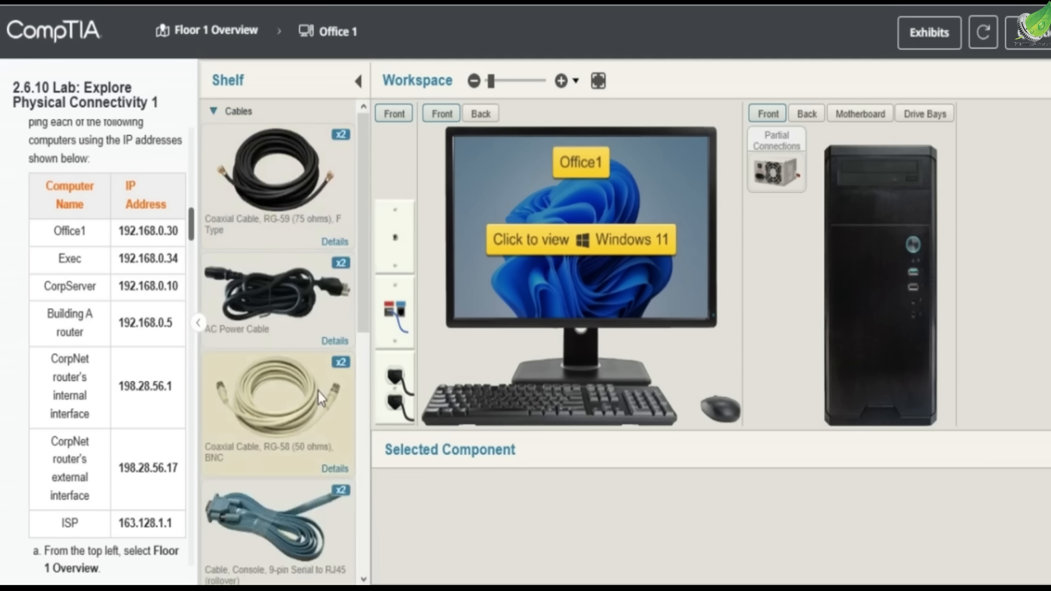
scroll(317, 391, down, 5)
click(294, 503)
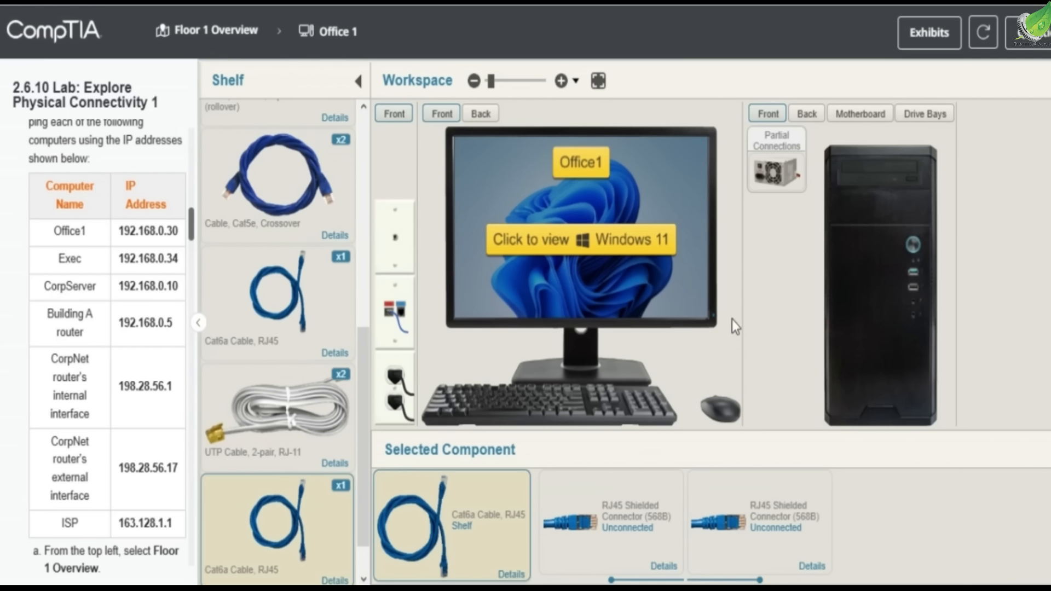
click(795, 119)
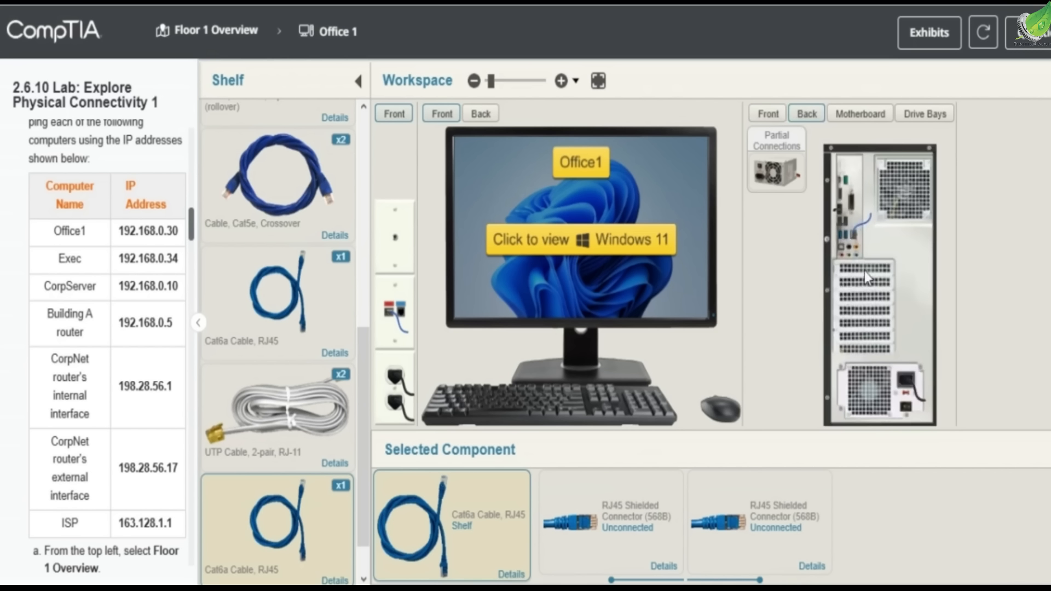
drag(852, 235, 336, 311)
click(455, 314)
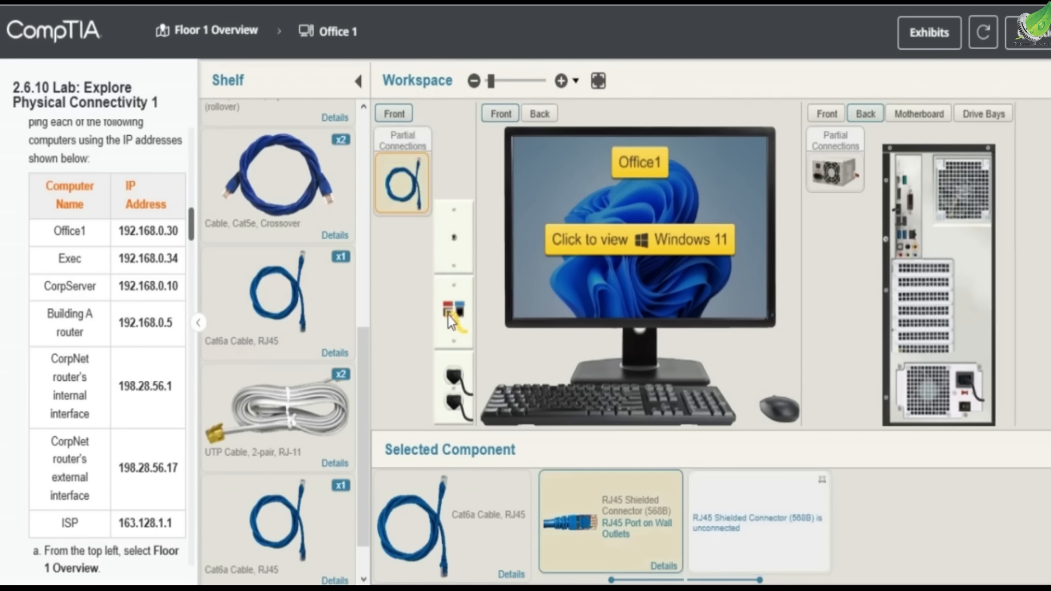
drag(449, 317, 403, 205)
Connect a Cat6a RJ45 cable from the wall outlet to the Office1 computer's motherboard network port
drag(306, 461, 309, 465)
click(329, 514)
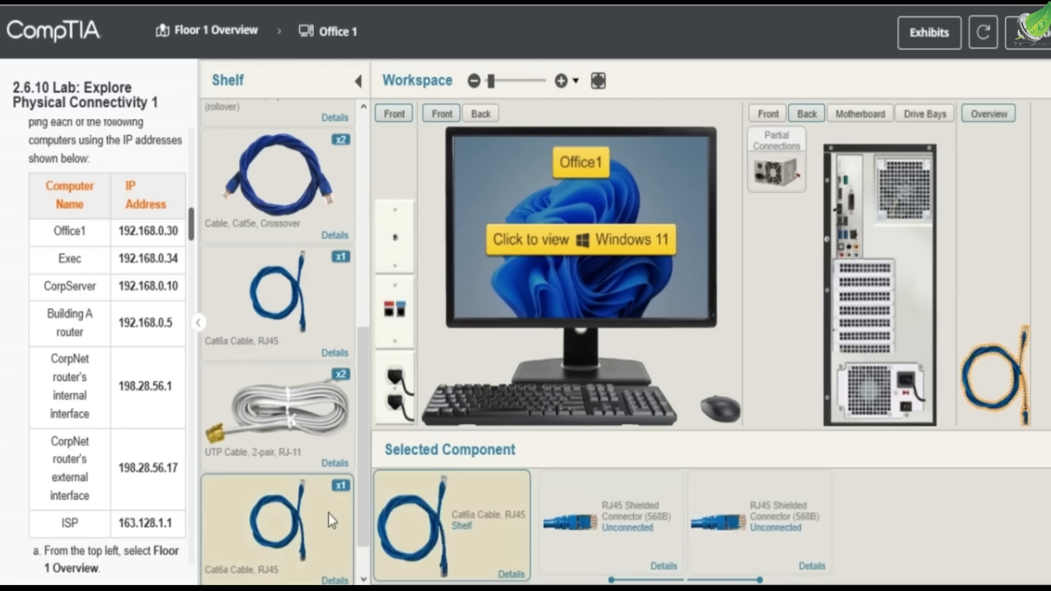
drag(564, 511, 396, 322)
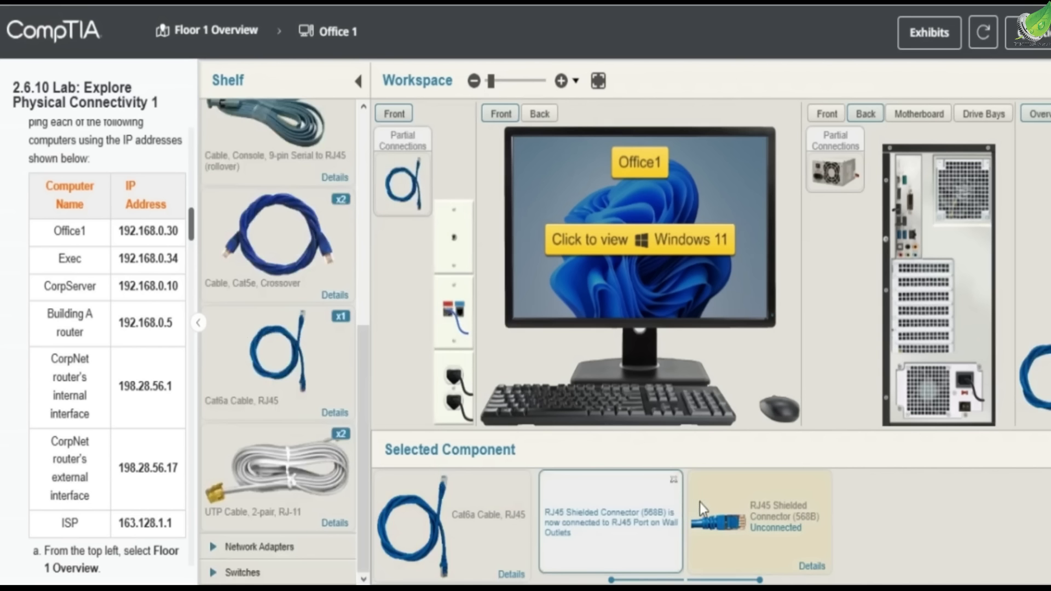
drag(709, 507, 915, 242)
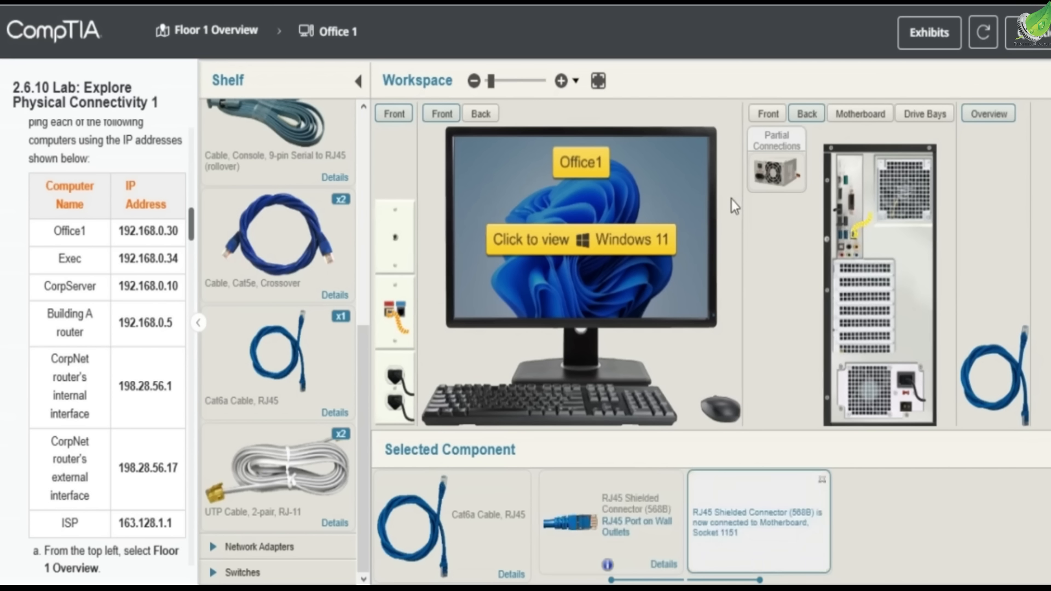
Open the Networking Closet and remove the patch cable from patch panel port 3
click(236, 34)
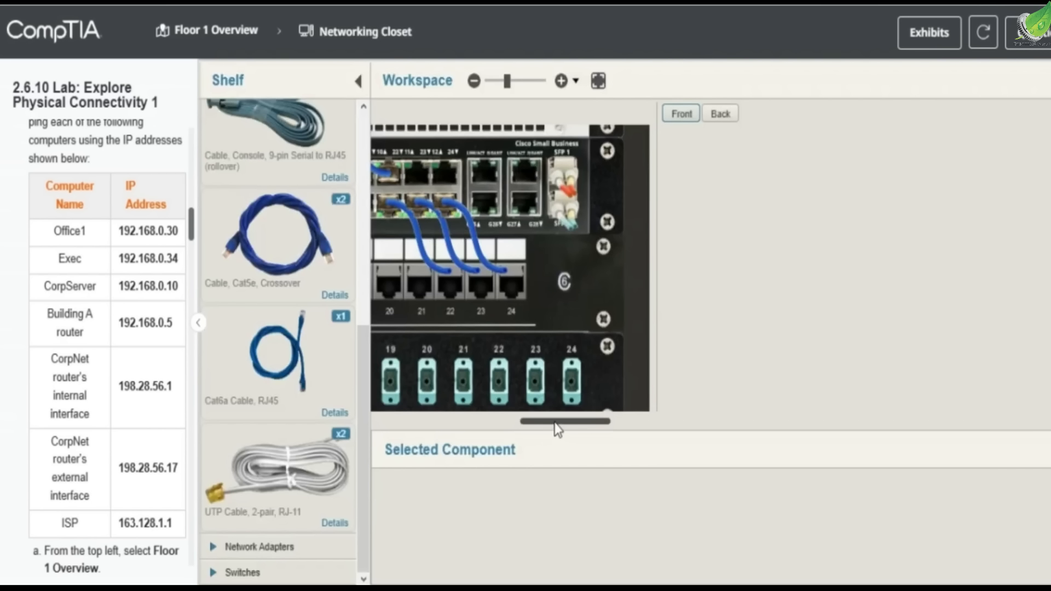
drag(554, 422, 487, 421)
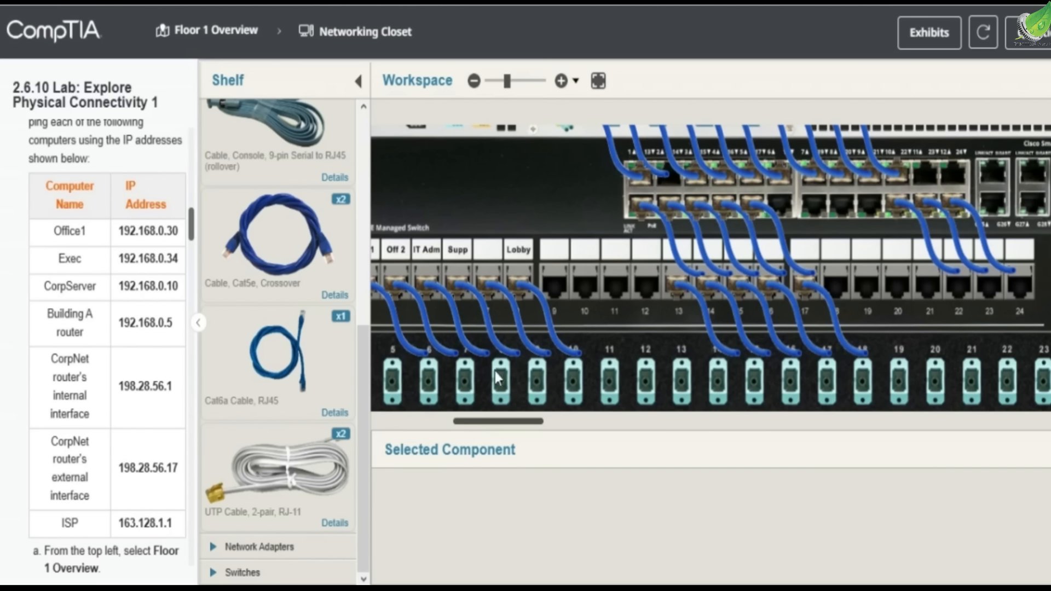
drag(477, 424, 460, 421)
click(497, 286)
drag(498, 289, 313, 376)
click(313, 376)
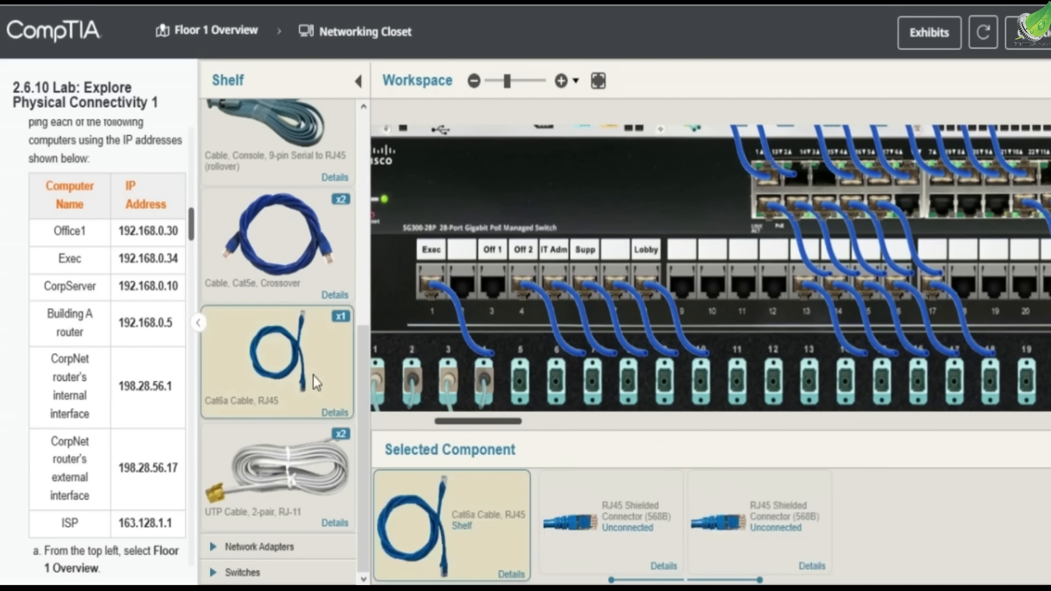
Connect a Cat6a RJ45 cable from patch panel port 3 to switch port 3
drag(596, 510, 494, 291)
drag(770, 528, 839, 175)
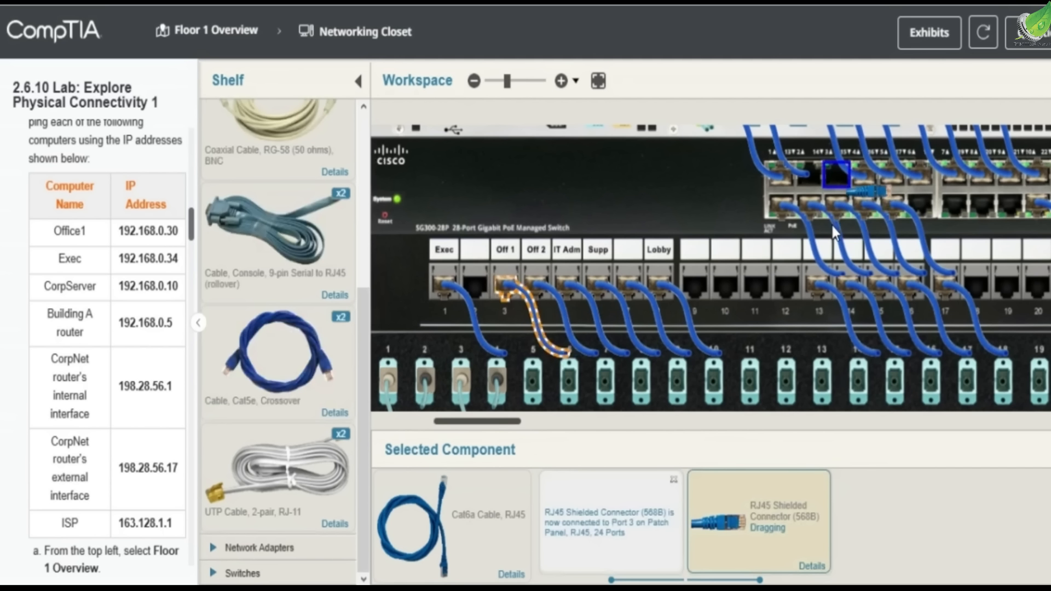
scroll(833, 233, down, 1)
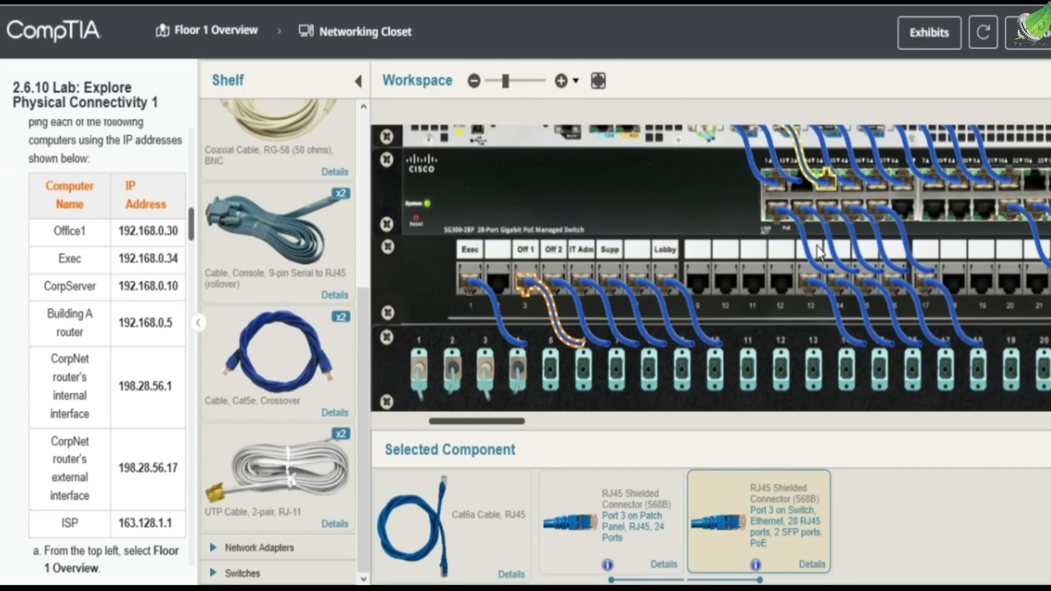
Open the Executive Office hardware and view the back of the Exec computer
click(246, 50)
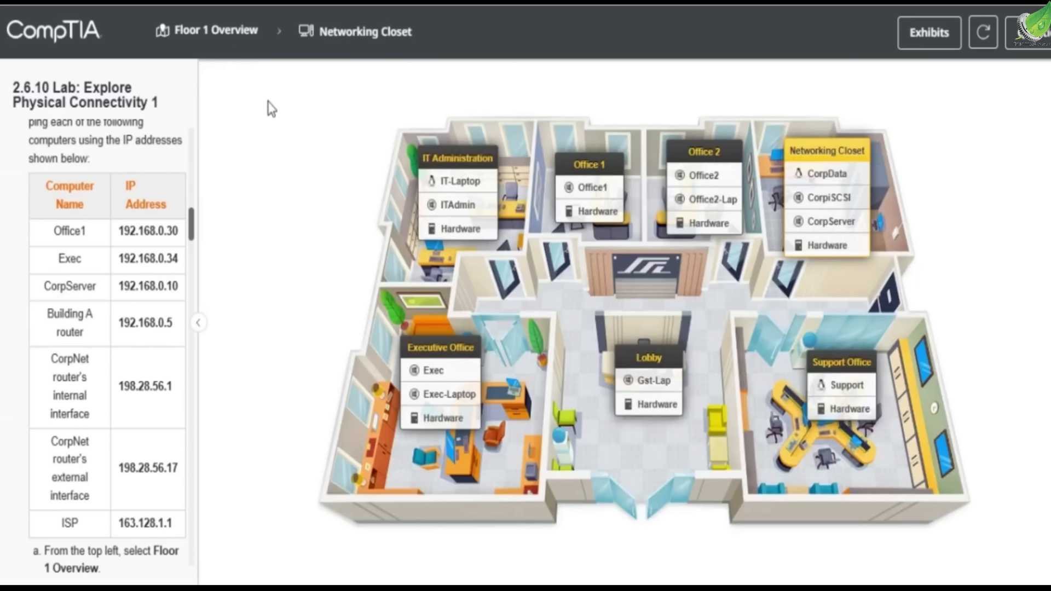
click(438, 419)
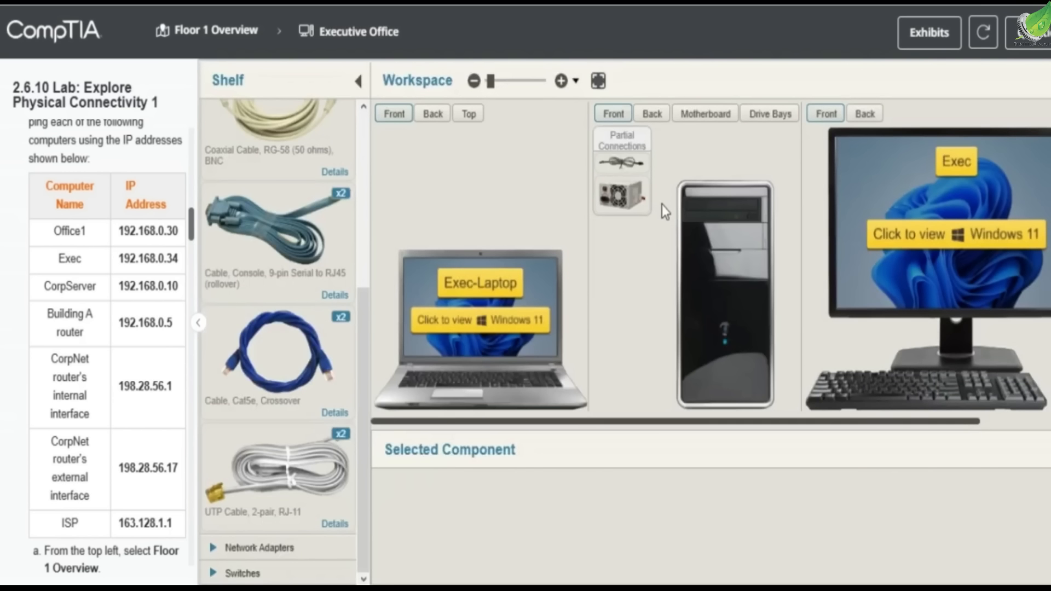
click(650, 118)
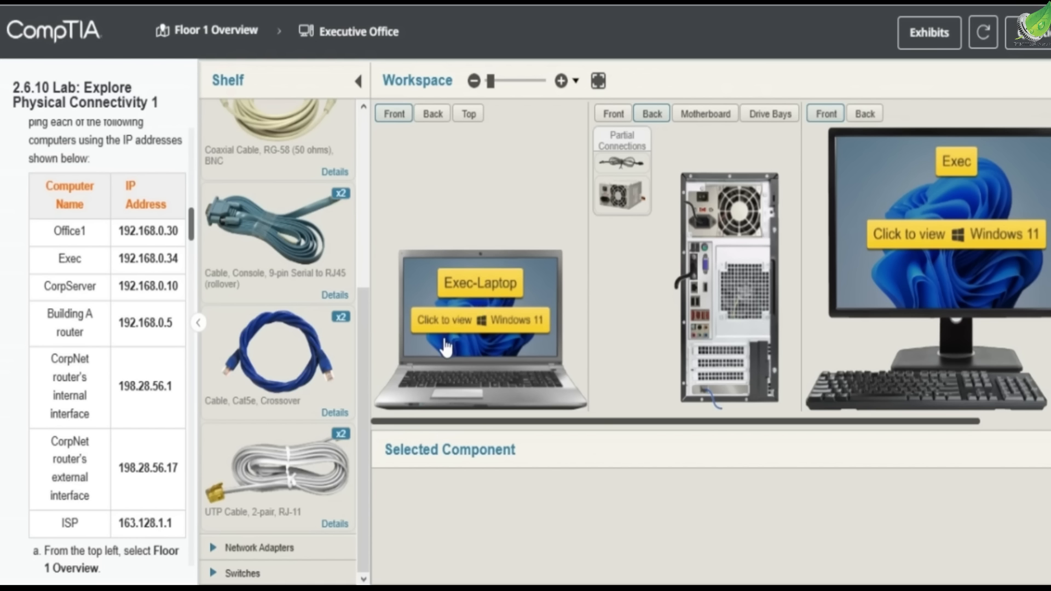
Connect a Cat6a RJ45 cable from the wall outlet to the Exec computer's motherboard network port
click(698, 389)
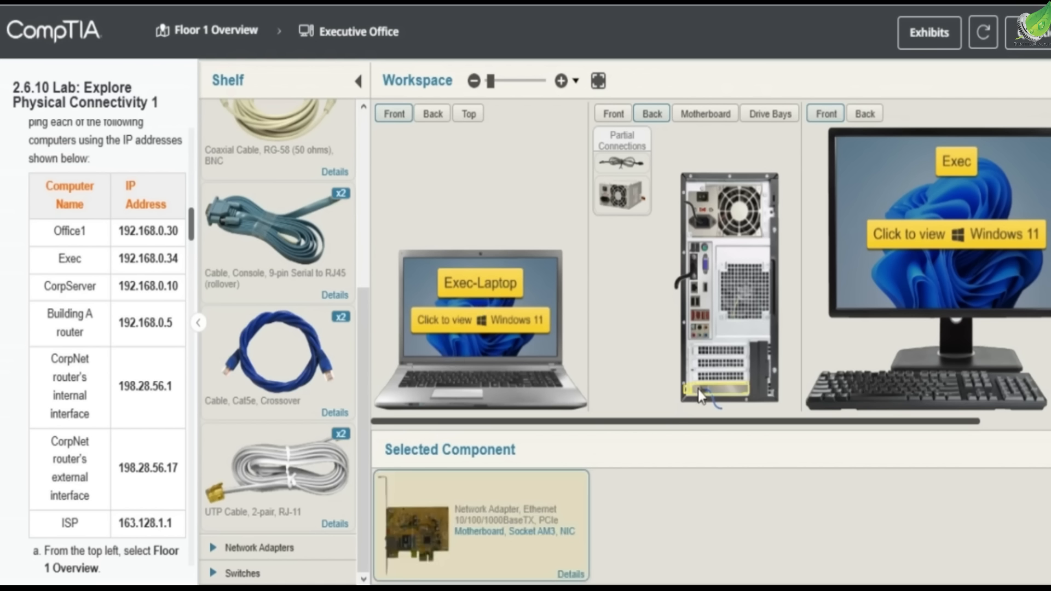
drag(708, 398, 695, 290)
drag(692, 285, 692, 285)
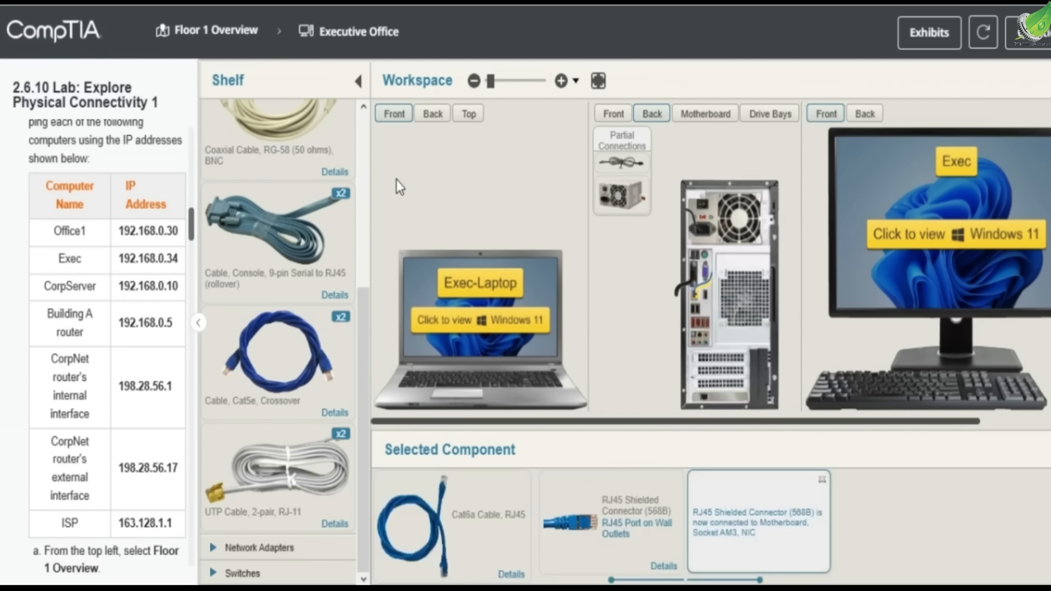
Review the remaining lab instructions, then open Terminal (Admin) on the Office1 computer from the Floor 1 Overview
scroll(165, 359, down, 5)
scroll(152, 353, down, 10)
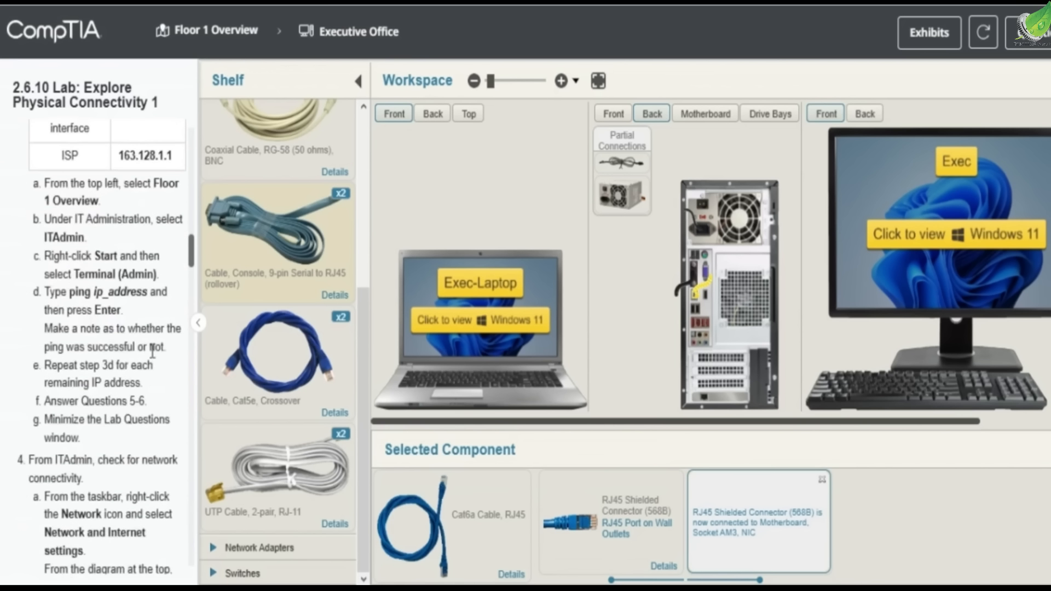
scroll(151, 348, down, 15)
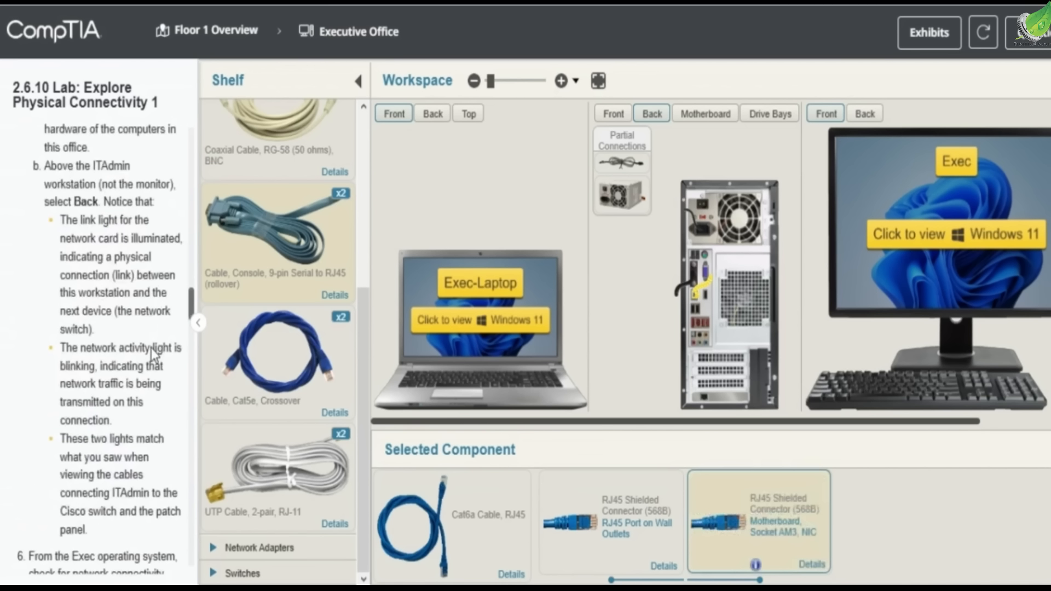
scroll(116, 369, down, 20)
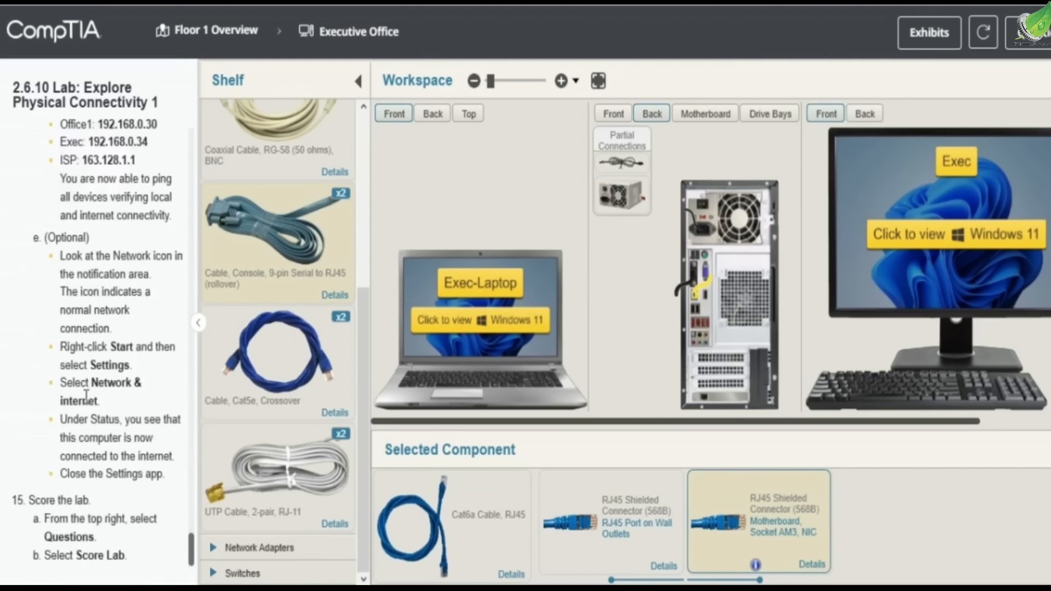
scroll(74, 291, up, 5)
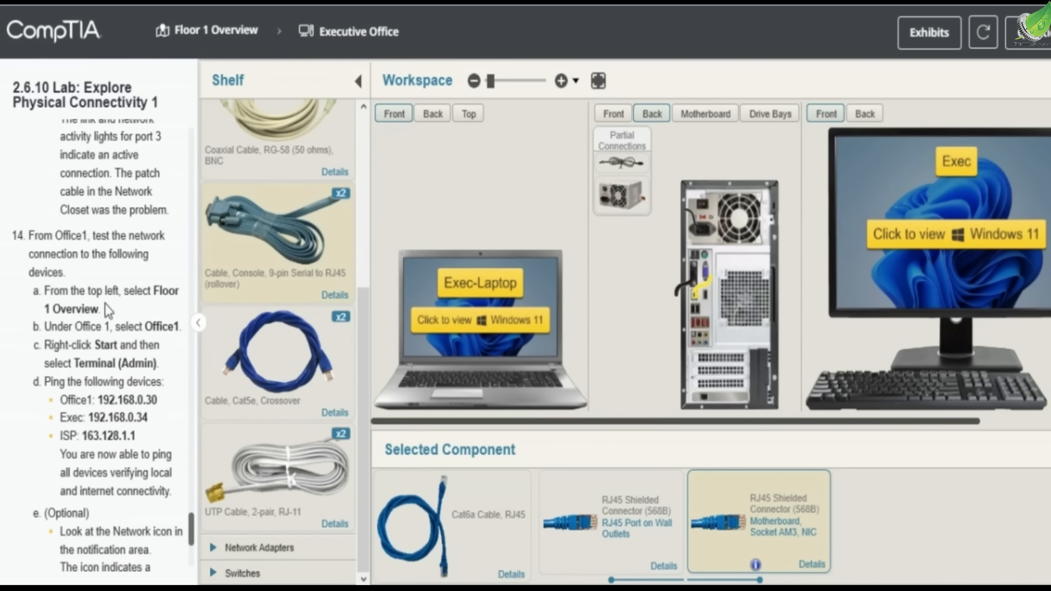
click(239, 33)
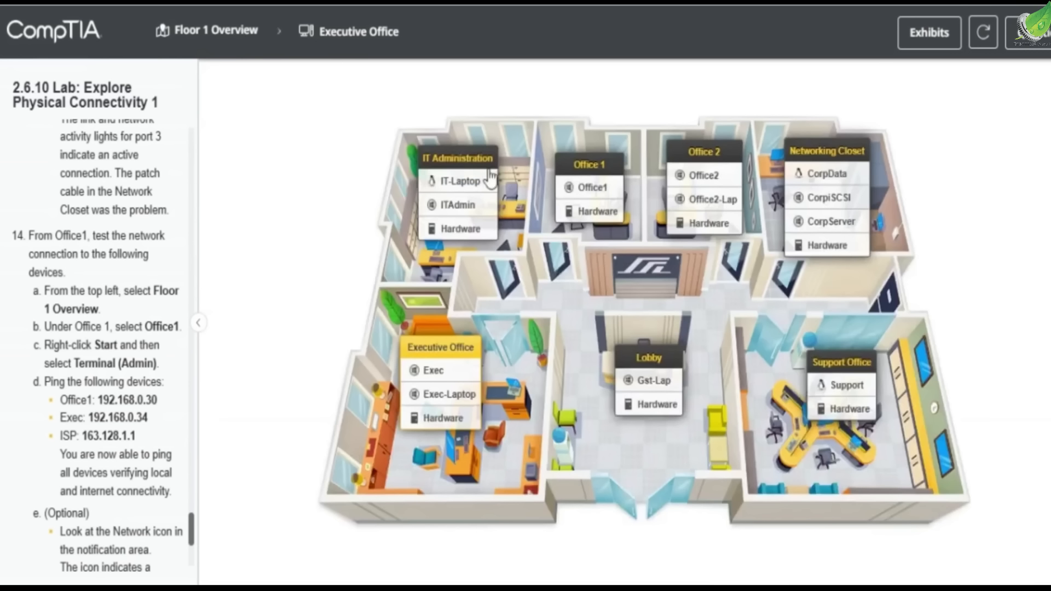
click(585, 187)
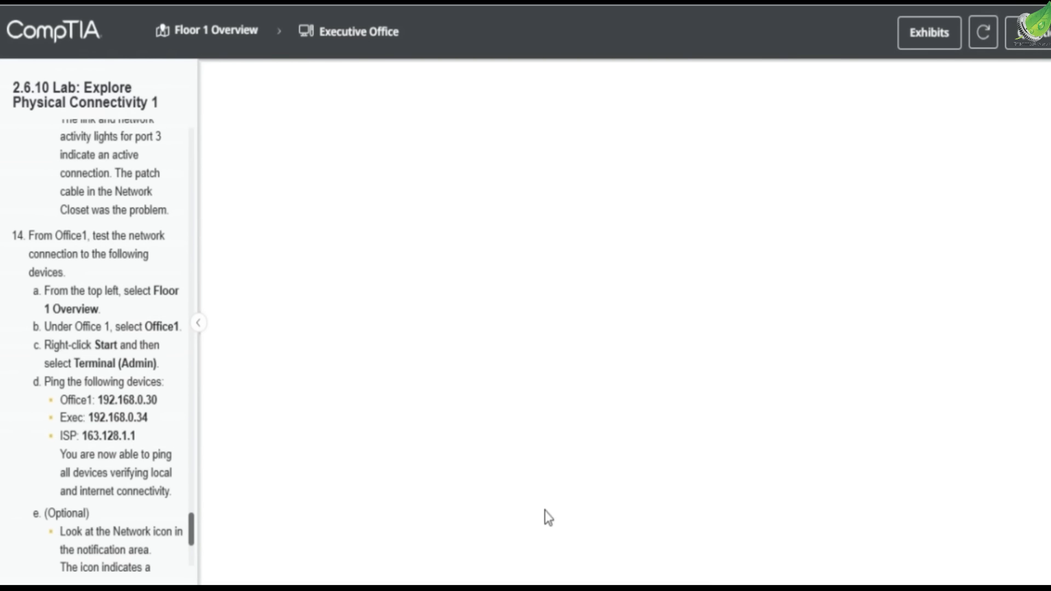
right_click(561, 567)
mouse_move(569, 490)
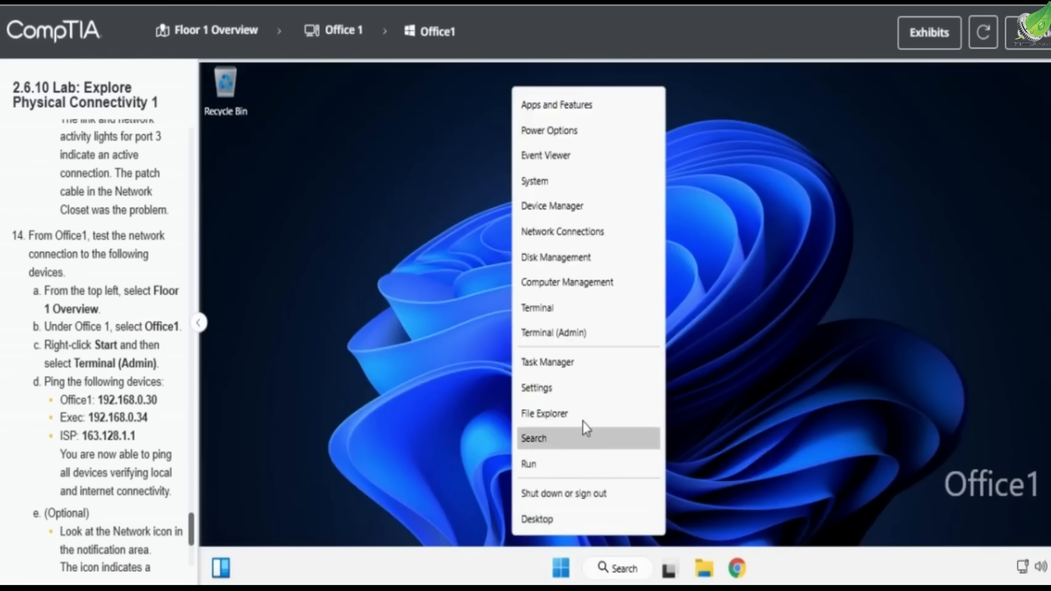
click(580, 333)
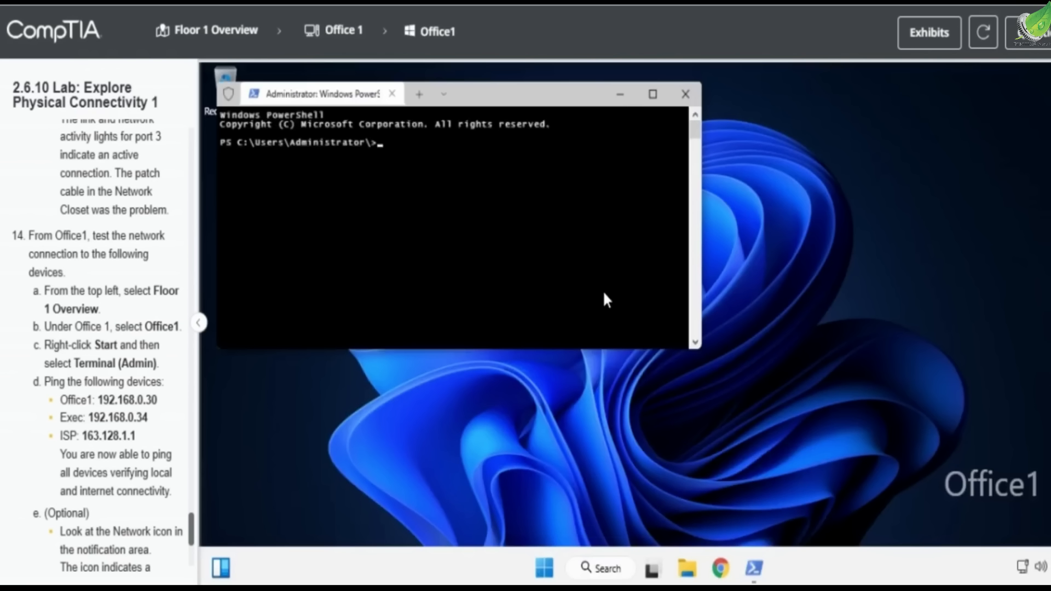
Ping the ISP at 163.128.1.1 from the Office1 terminal
text(ping 163.128.1.1)
key(Return)
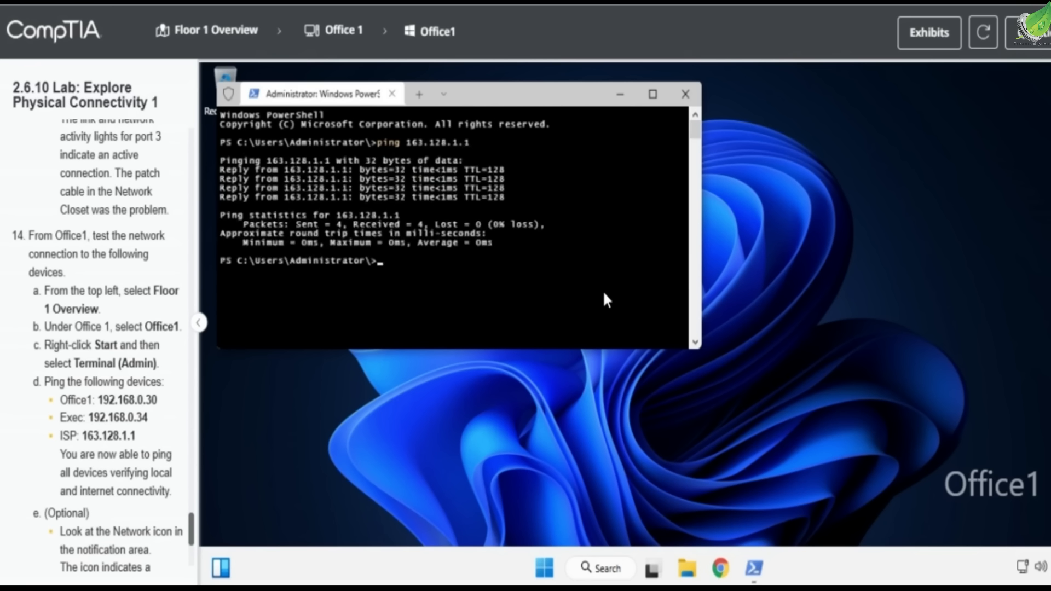
Open the Lab Questions and answer question 7 with "The network card was bad."
click(1034, 34)
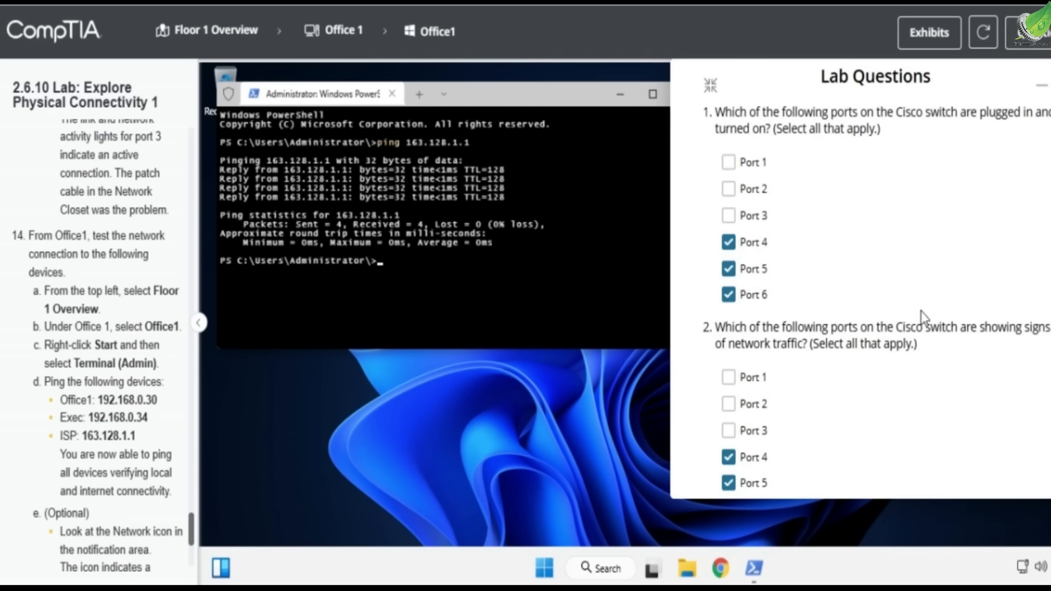
scroll(925, 310, down, 10)
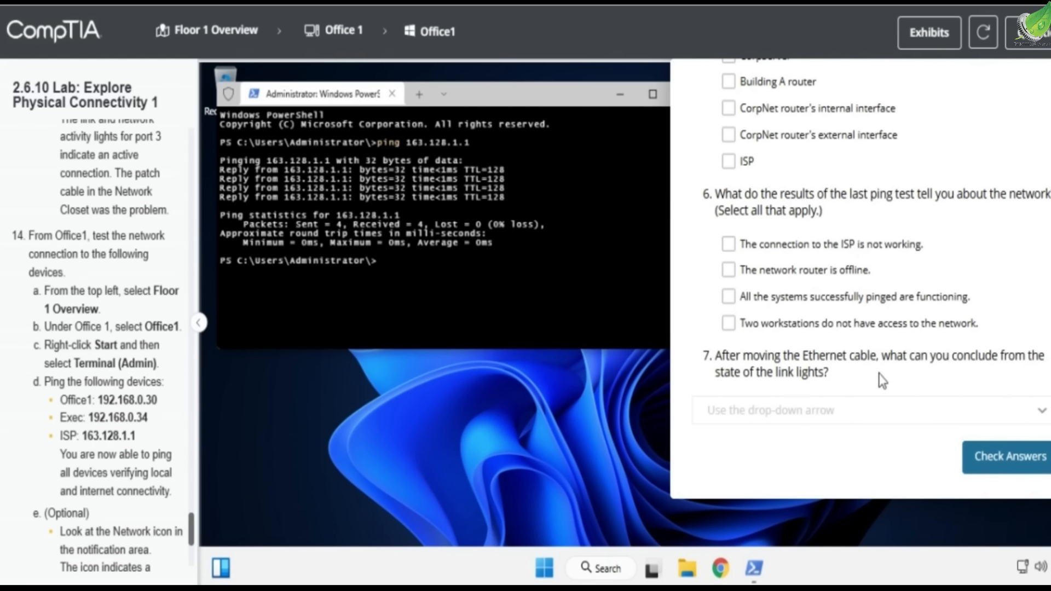
click(857, 407)
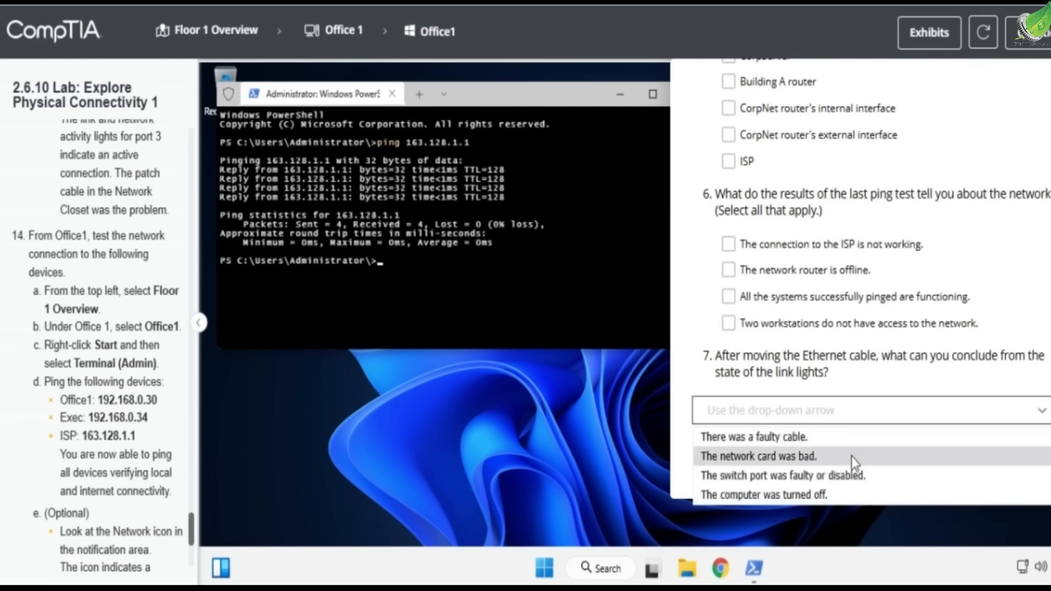
click(850, 454)
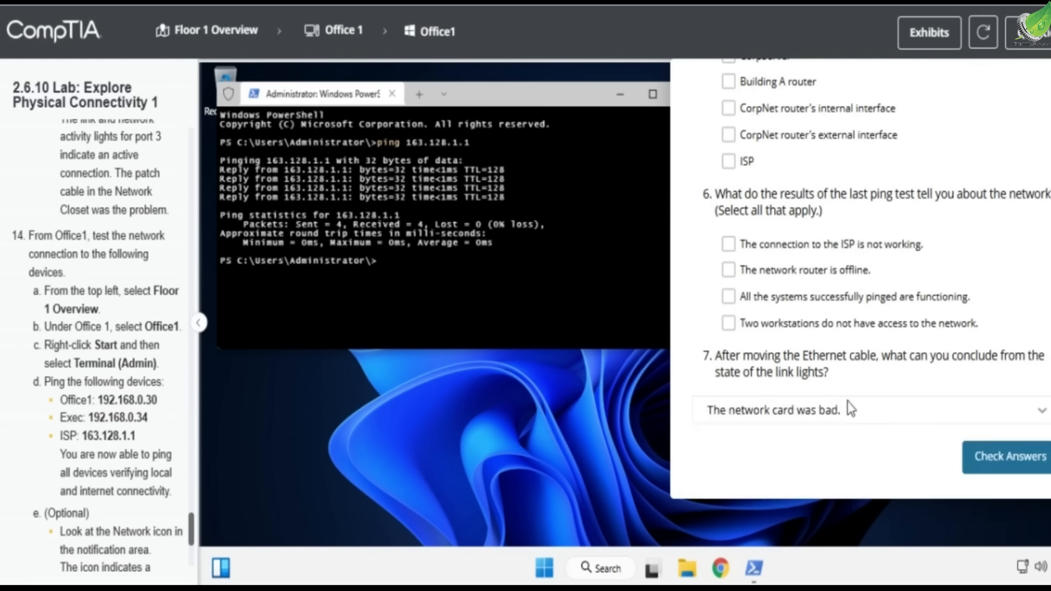
Answer question 6 with "All the systems successfully pinged are functioning" and "Two workstations do not have access to the network."
click(897, 307)
click(849, 326)
scroll(902, 406, up, 10)
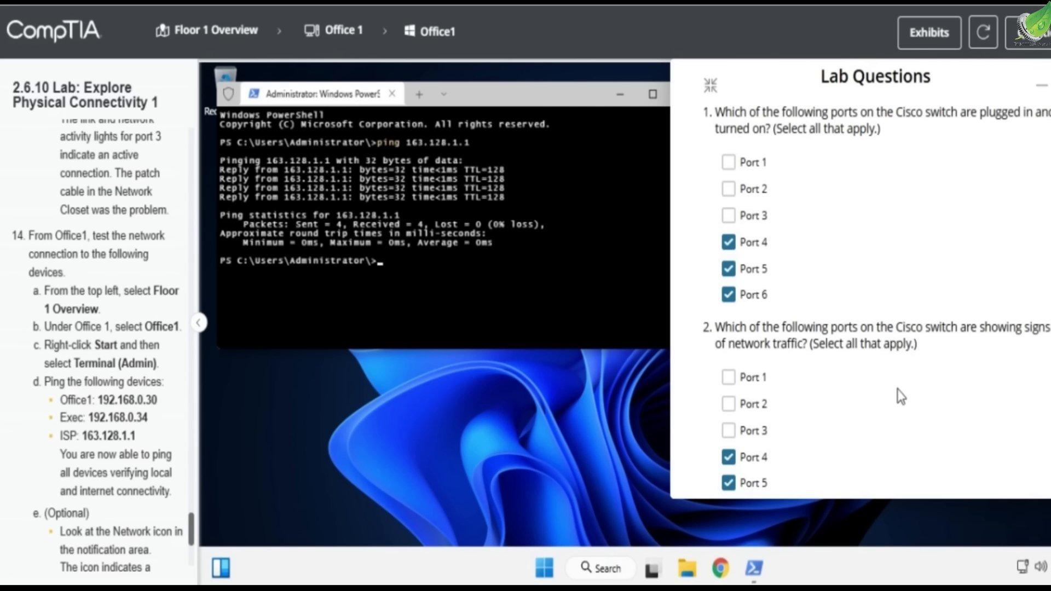
scroll(918, 386, down, 6)
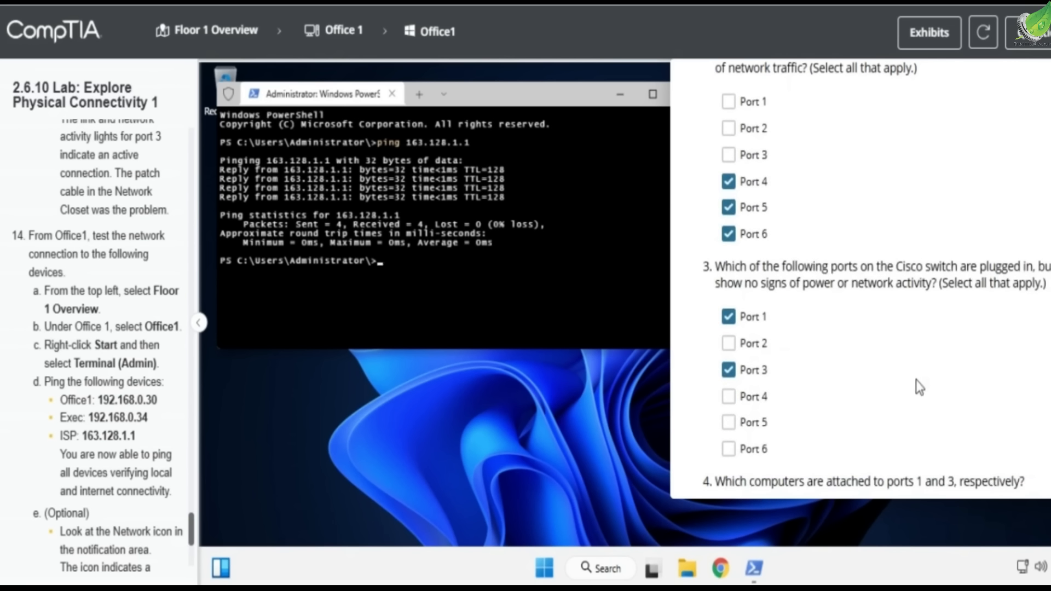
scroll(915, 379, down, 5)
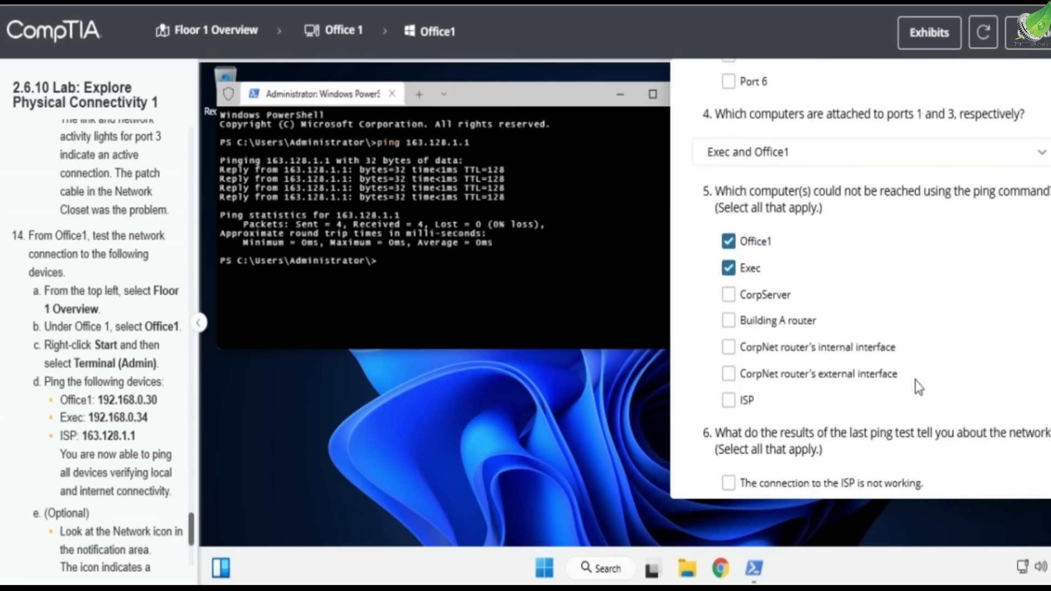
scroll(919, 387, down, 4)
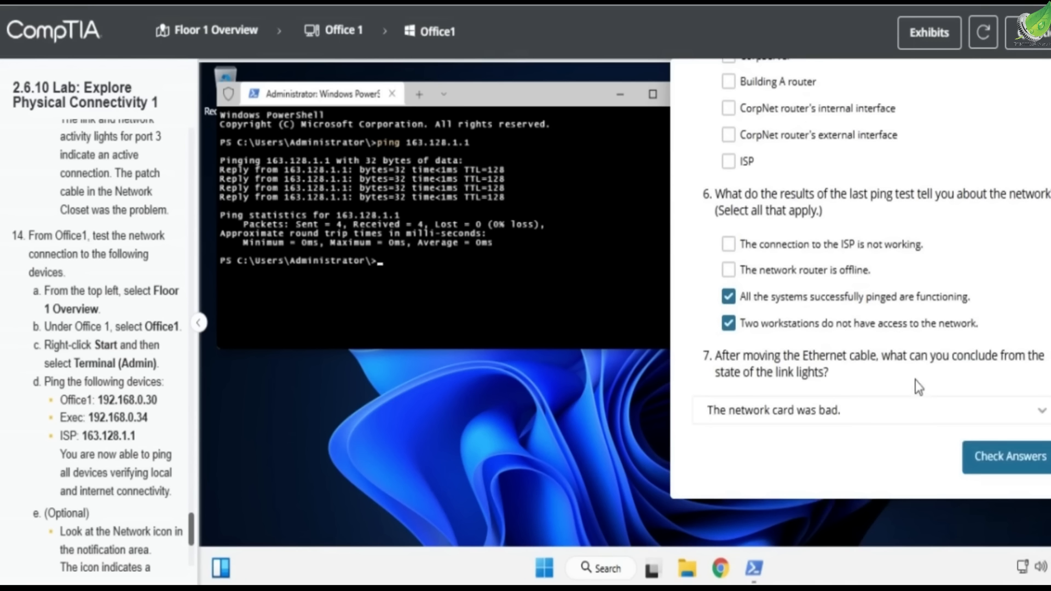